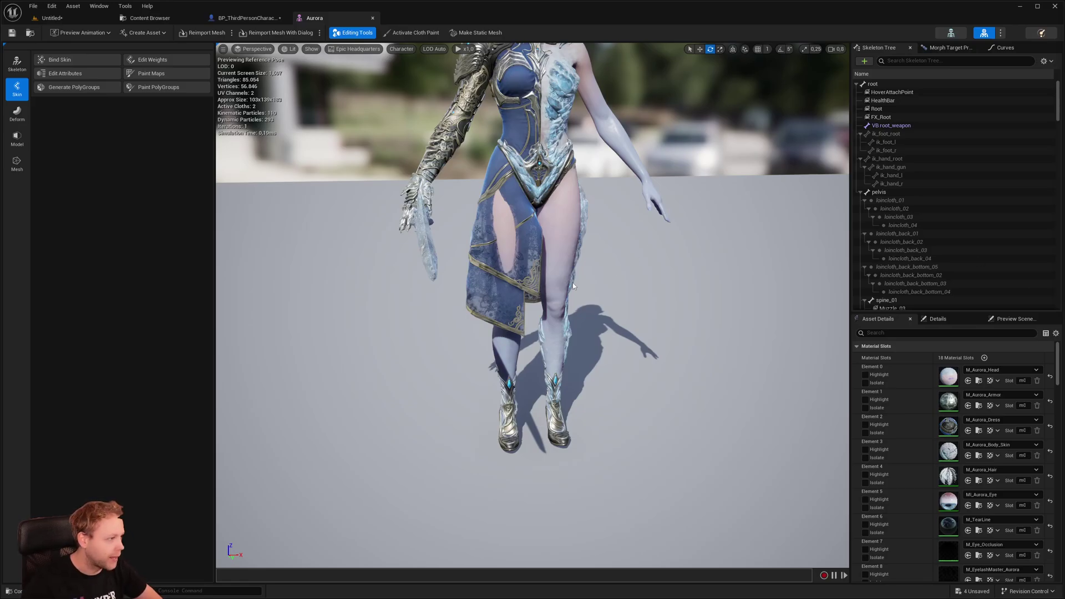
Frame the Aurora mesh, then play the level and run the mannequin character around.
{"action": "key", "text": "f"}
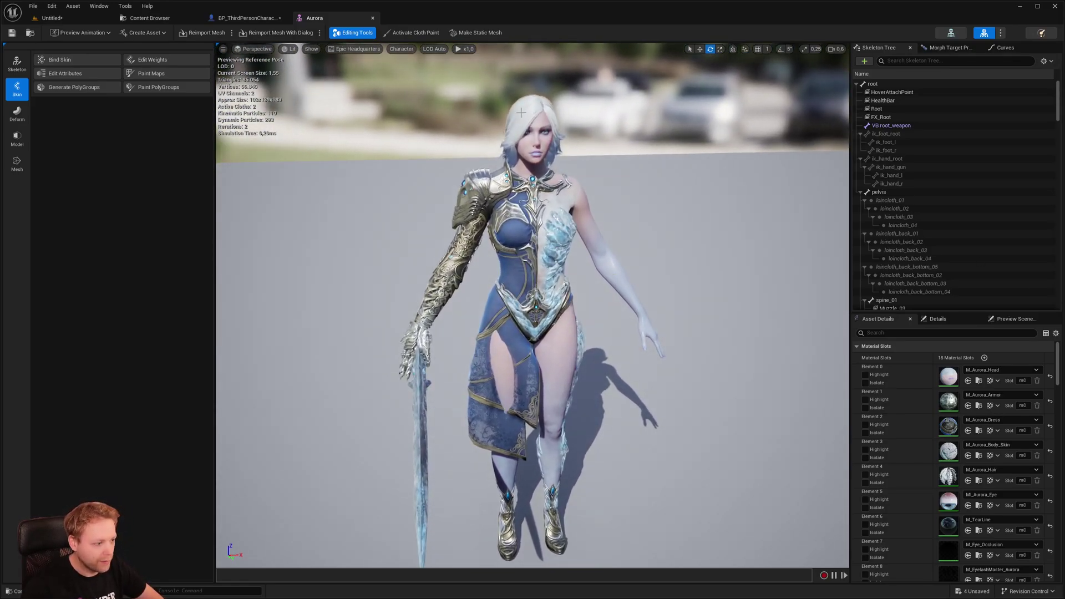
{"action": "left_click", "coordinate": [247, 18]}
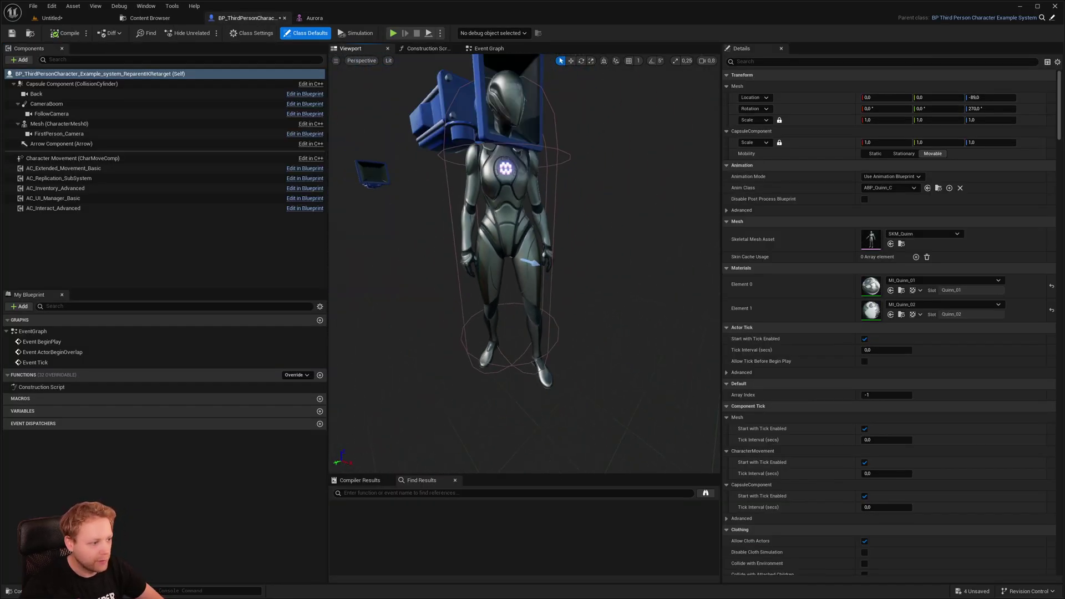
{"action": "left_click", "coordinate": [52, 18]}
{"action": "left_click", "coordinate": [207, 34]}
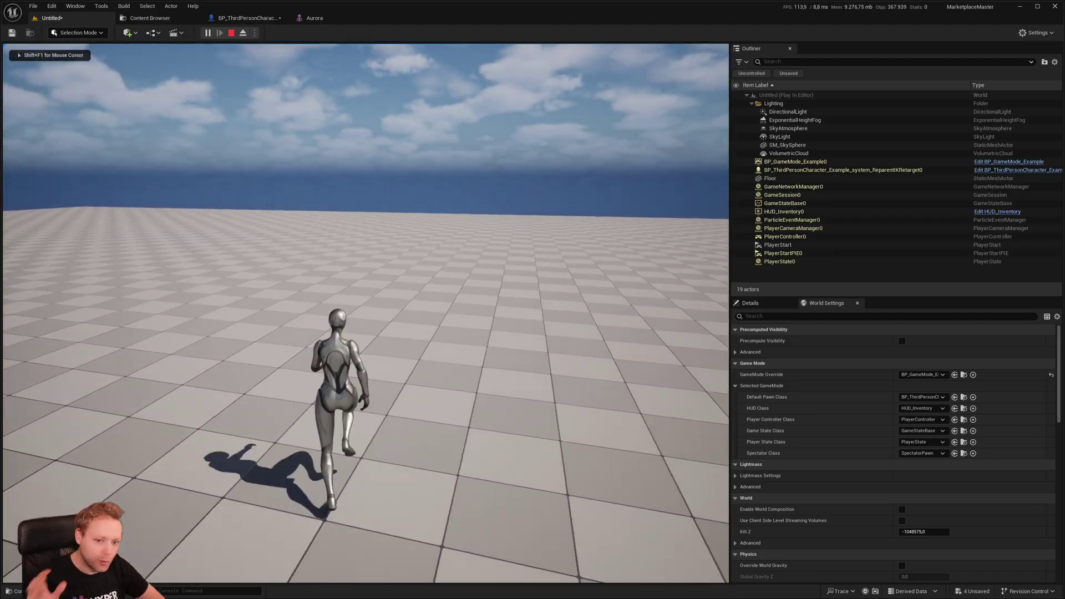
{"action": "key", "text": "a"}
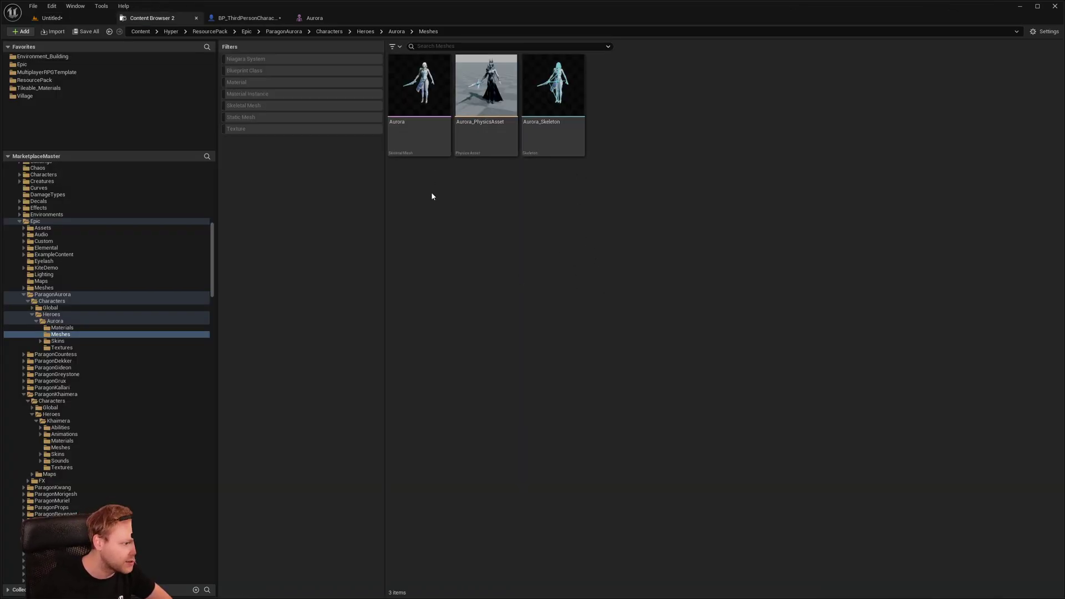
Create an IK Rig asset from the Aurora skeletal mesh.
{"action": "left_click", "coordinate": [410, 134]}
{"action": "right_click", "coordinate": [412, 135]}
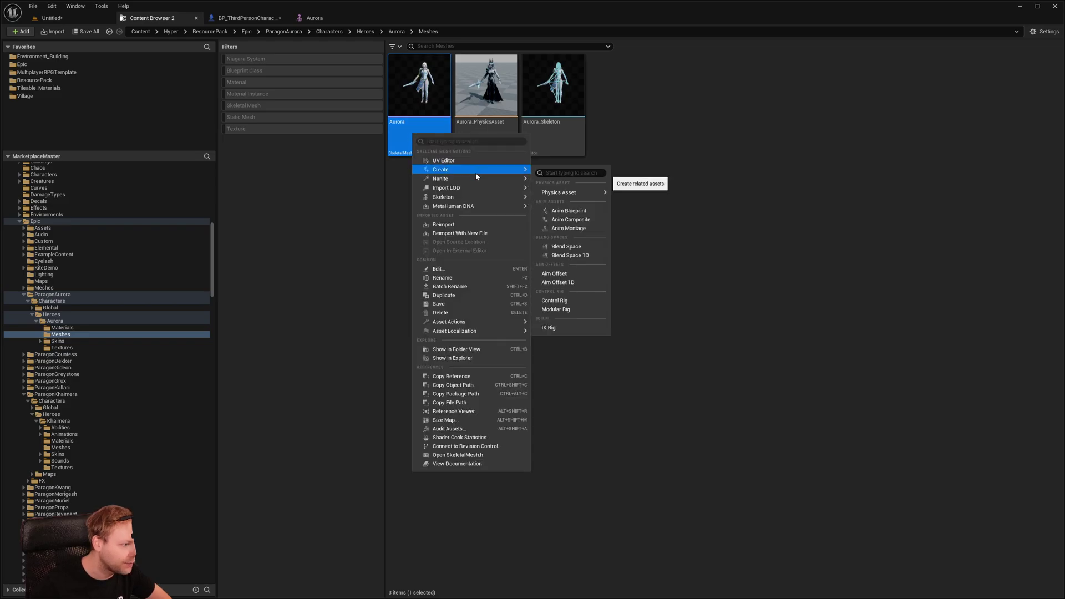
{"action": "left_click", "coordinate": [561, 331]}
Add a Full Body IK solver to the new IK_Aurora rig.
{"action": "left_click", "coordinate": [623, 147]}
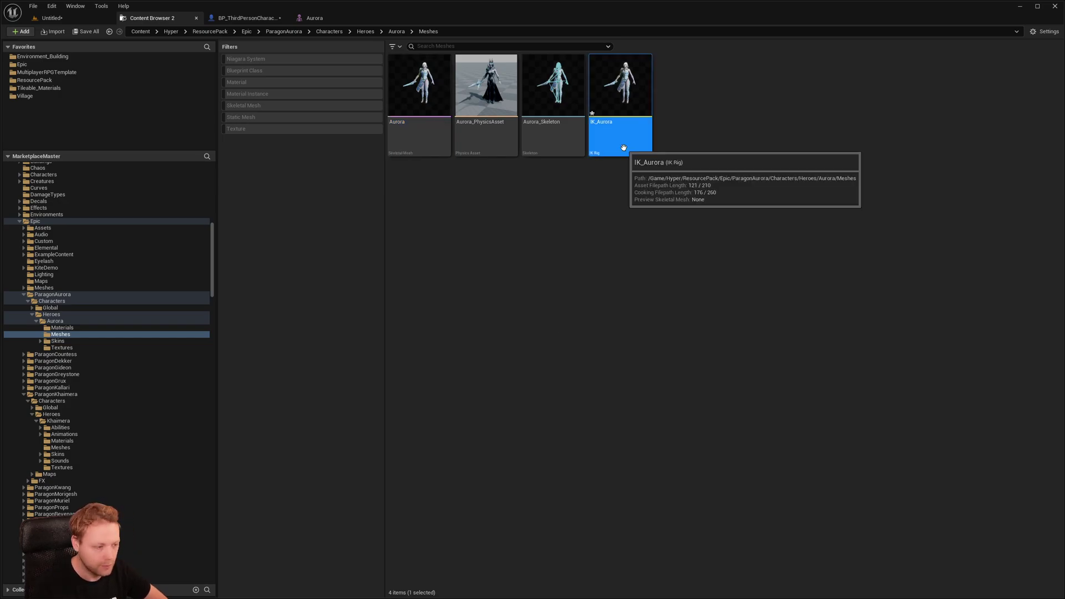
{"action": "left_click", "coordinate": [631, 225]}
{"action": "left_click", "coordinate": [601, 150]}
{"action": "double_click", "coordinate": [601, 151]}
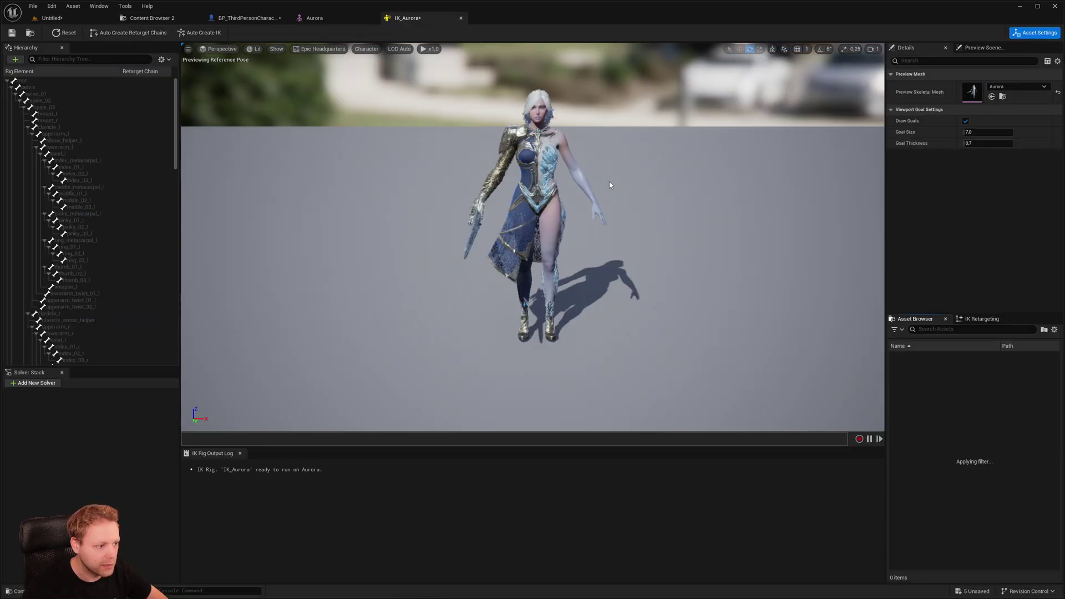
{"action": "left_click", "coordinate": [198, 35]}
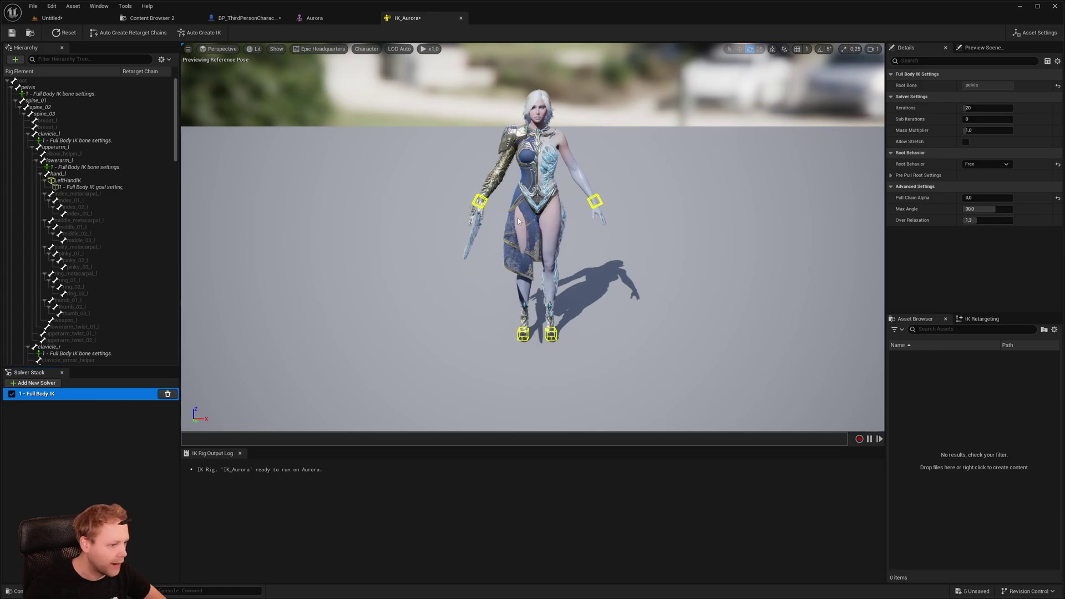
{"action": "right_click_drag", "start_coordinate": [518, 220], "coordinate": [520, 221]}
Create an IK Retargeter named RTG_Manny_to_Aurora in the Characters folder and open it.
{"action": "key", "text": "ctrl+Tab"}
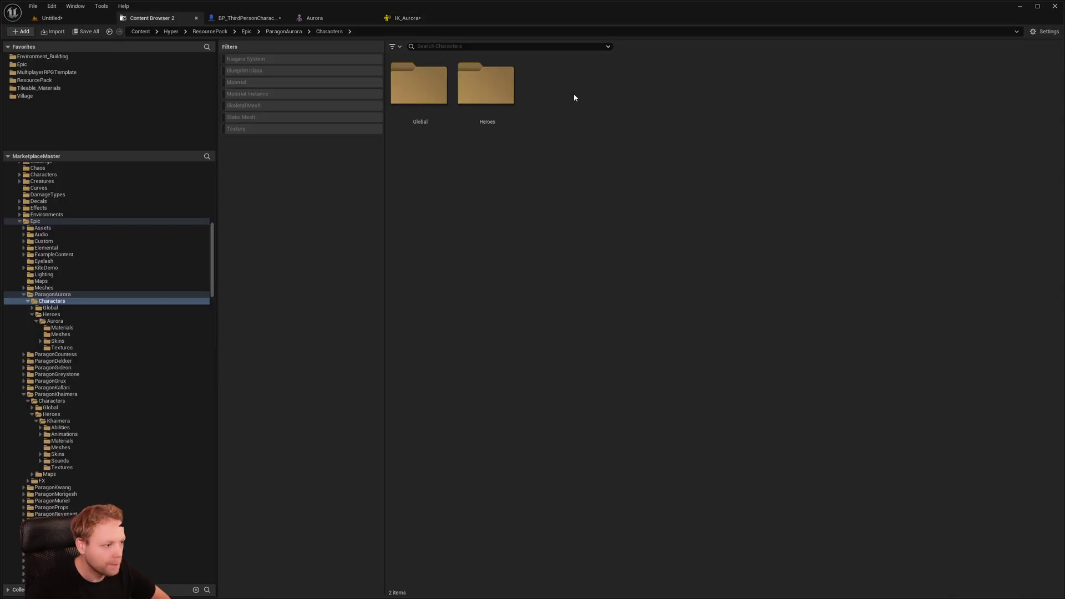
{"action": "right_click", "coordinate": [557, 116]}
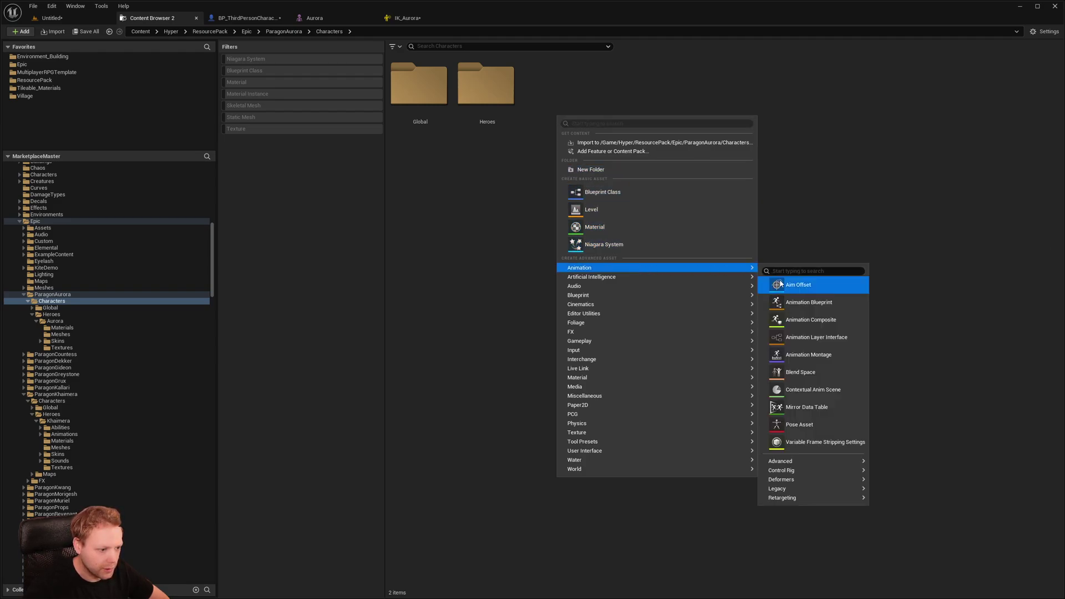
{"action": "mouse_move", "coordinate": [656, 267]}
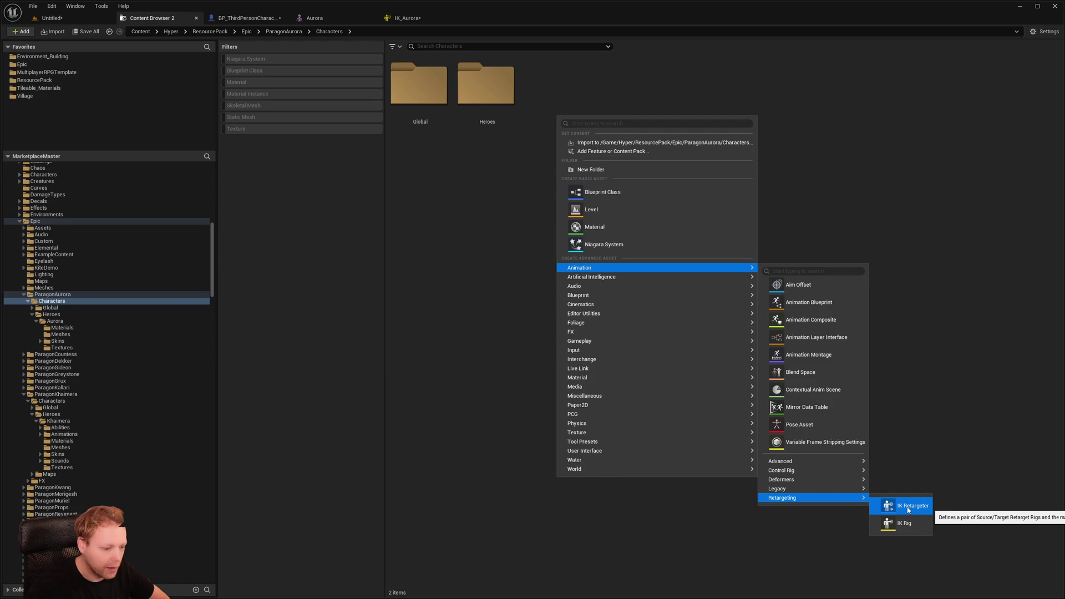
{"action": "left_click", "coordinate": [891, 505]}
{"action": "type", "text": "RTG_Manny_to_Aurora"}
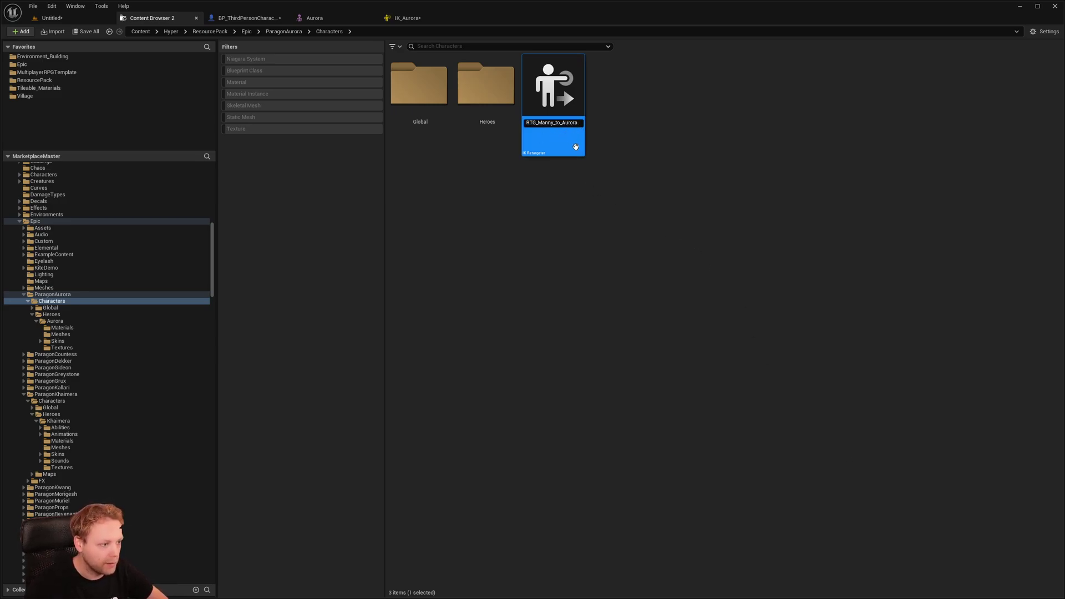
{"action": "double_click", "coordinate": [576, 147]}
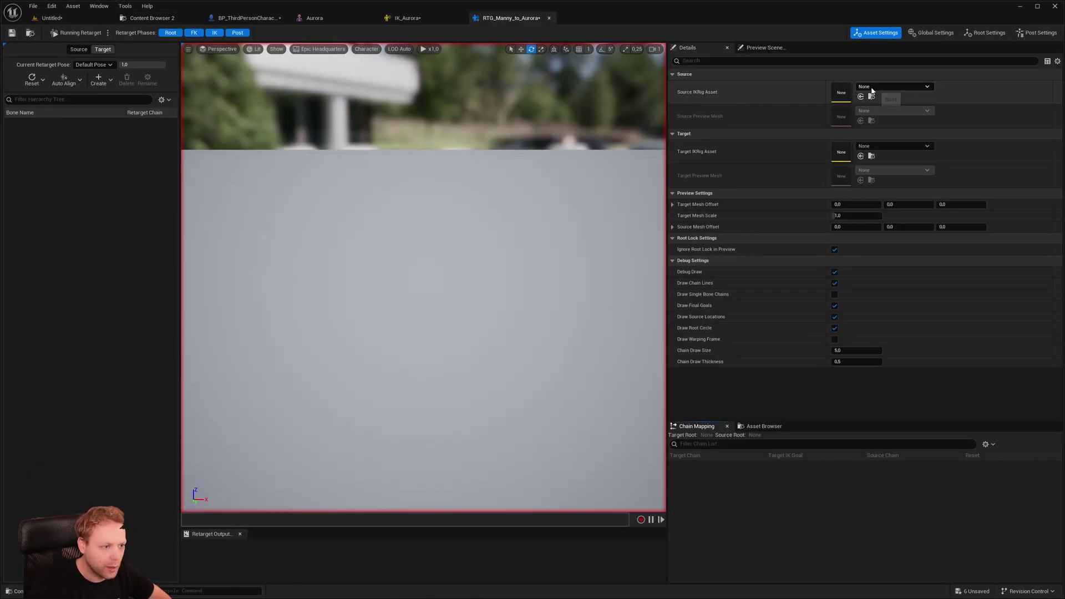
Set the retargeter's source rig to IK_Mannequin and target rig to IK_Aurora.
{"action": "left_click", "coordinate": [890, 87]}
{"action": "type", "text": "ik_m"}
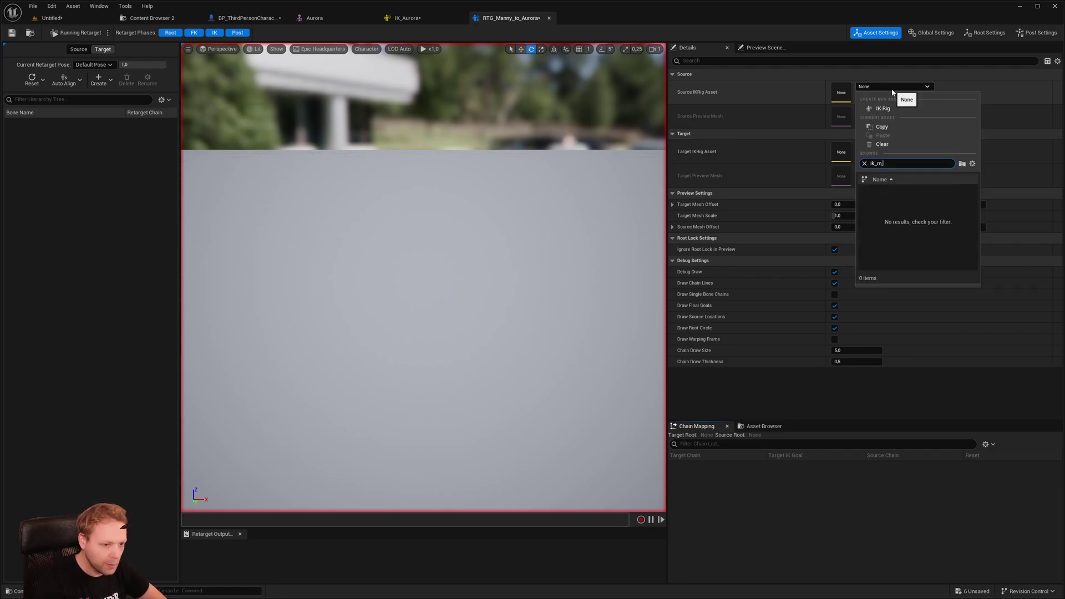
{"action": "key", "text": "BackSpace"}
{"action": "type", "text": "an"}
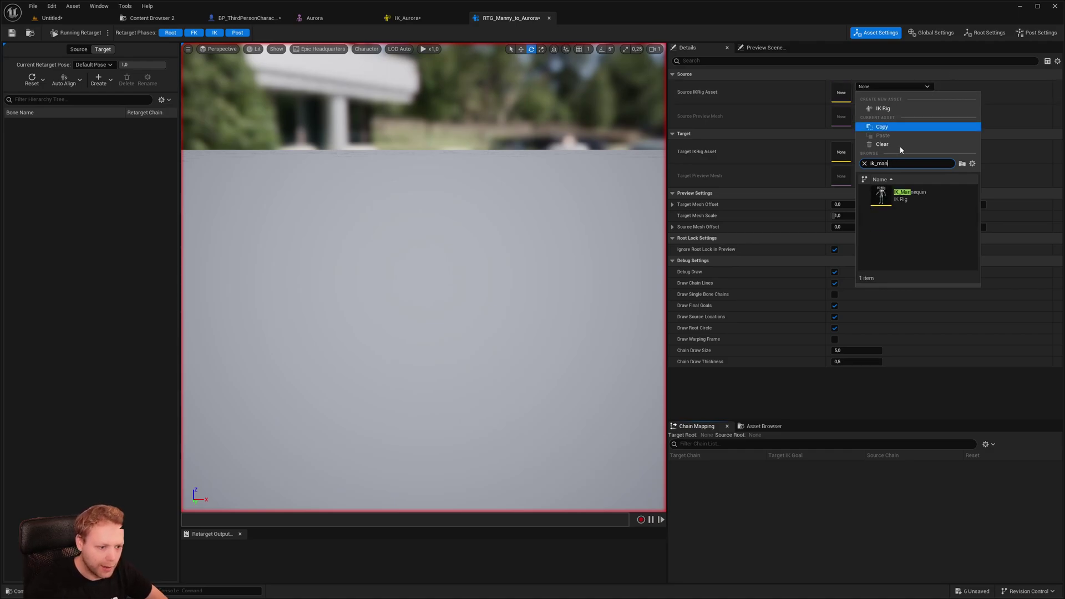
{"action": "left_click", "coordinate": [910, 194]}
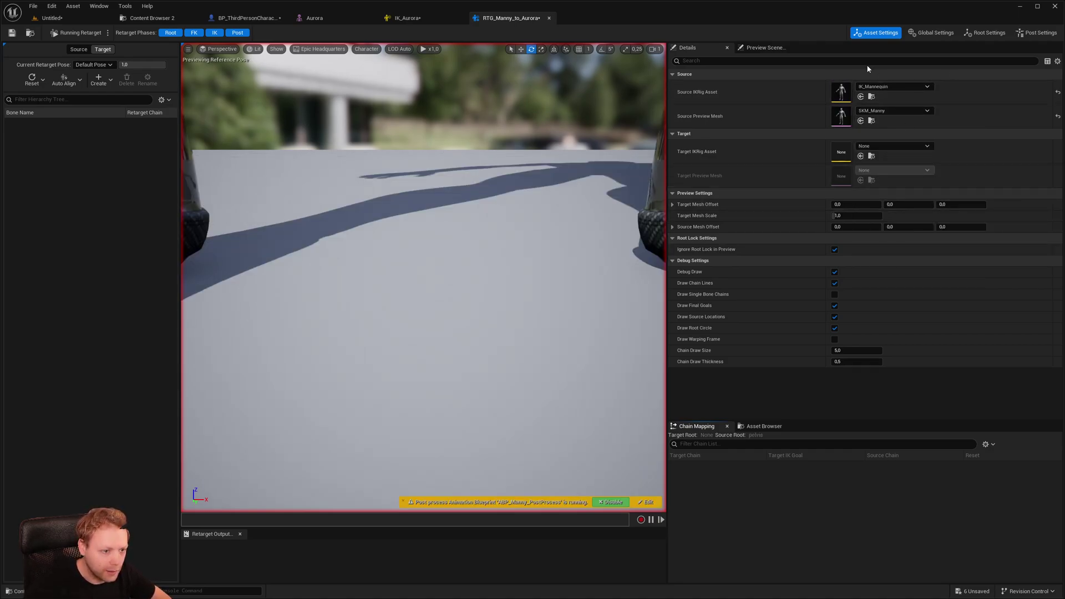
{"action": "left_click", "coordinate": [886, 147]}
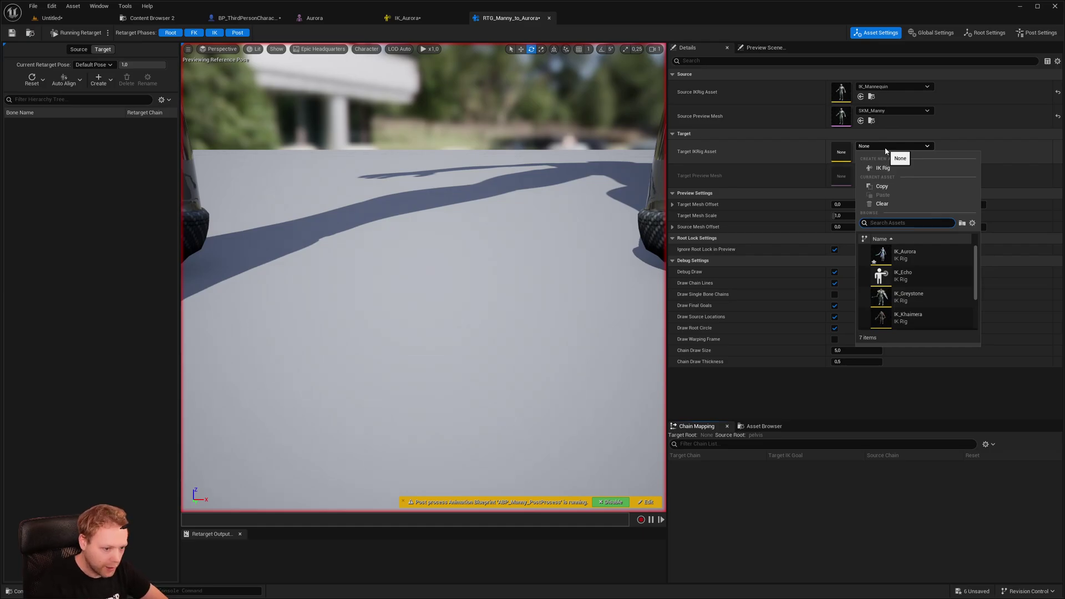
{"action": "left_click", "coordinate": [910, 255]}
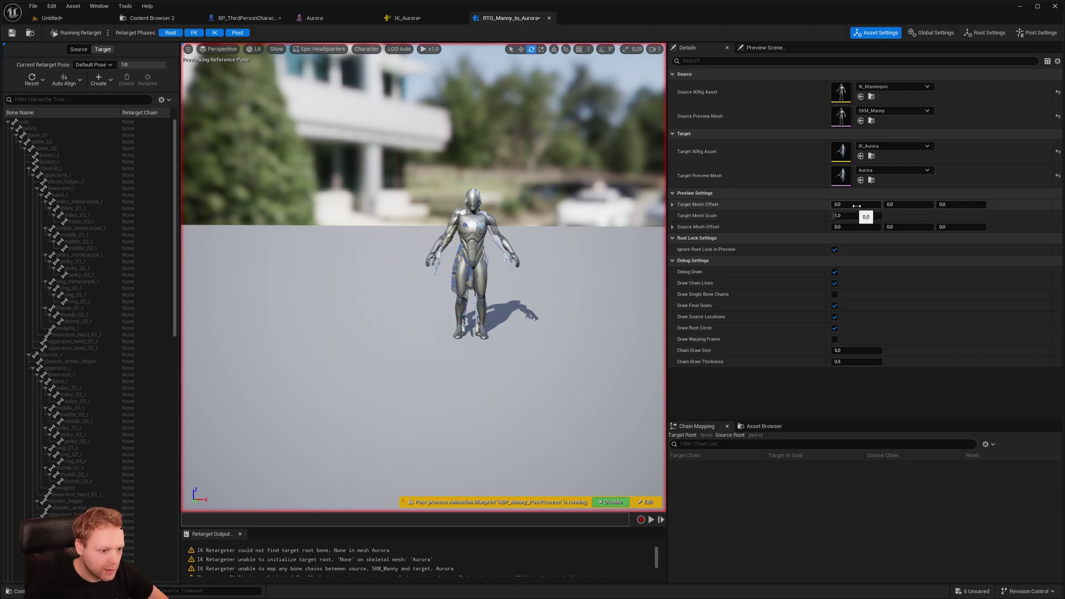
Offset the Aurora target mesh to about 146 on X so it stands beside Manny.
{"action": "left_click_drag", "start_coordinate": [857, 206], "coordinate": [943, 205]}
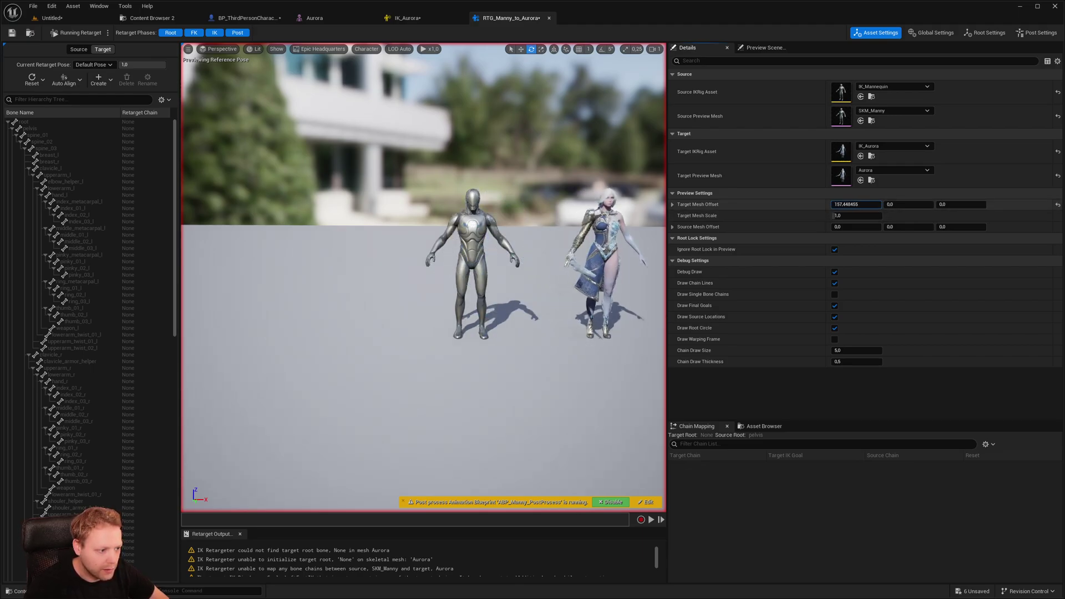
{"action": "left_click_drag", "start_coordinate": [857, 204], "coordinate": [849, 204]}
{"action": "key", "text": "f"}
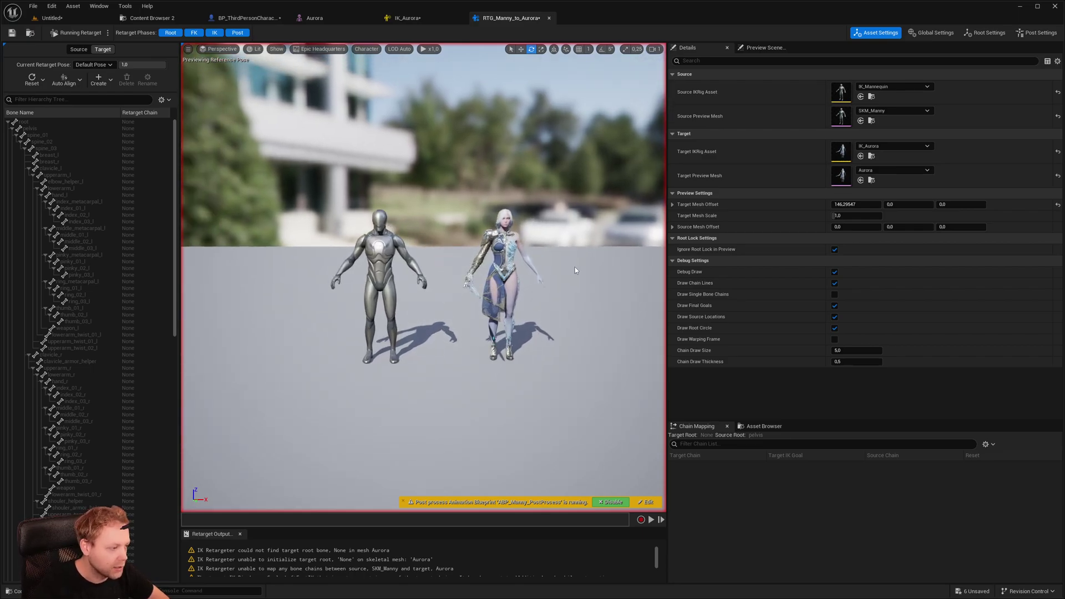
Preview the Ability_E_MSA animation on both characters from the Asset Browser.
{"action": "left_click", "coordinate": [766, 425]}
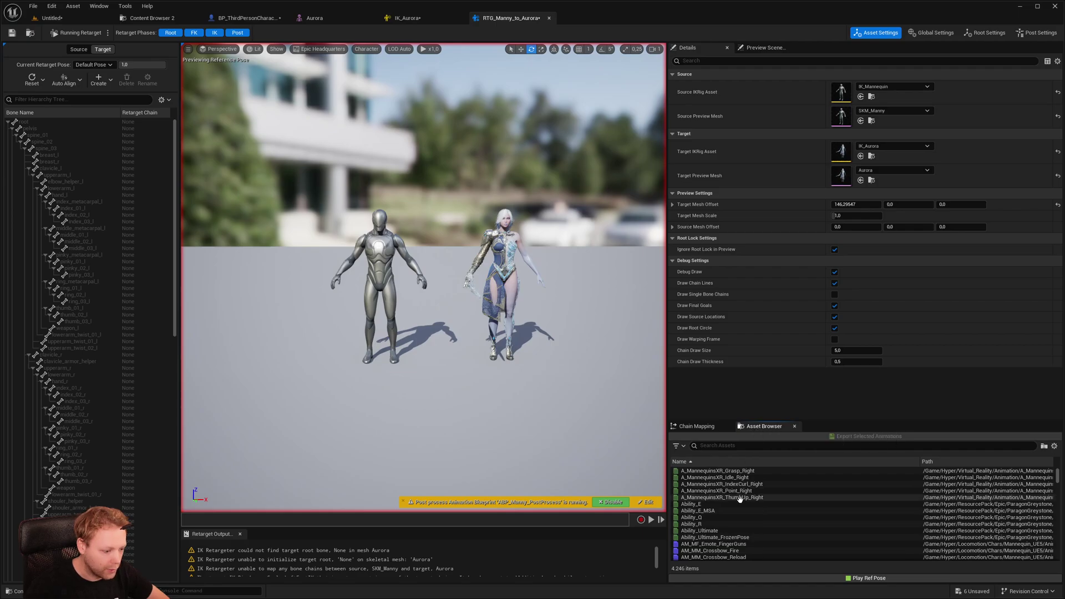
{"action": "scroll", "coordinate": [738, 498], "scroll_direction": "down", "scroll_amount": 2}
{"action": "scroll", "coordinate": [731, 501], "scroll_direction": "down", "scroll_amount": 2}
{"action": "scroll", "coordinate": [731, 502], "scroll_direction": "up", "scroll_amount": 4}
{"action": "left_click", "coordinate": [715, 497]}
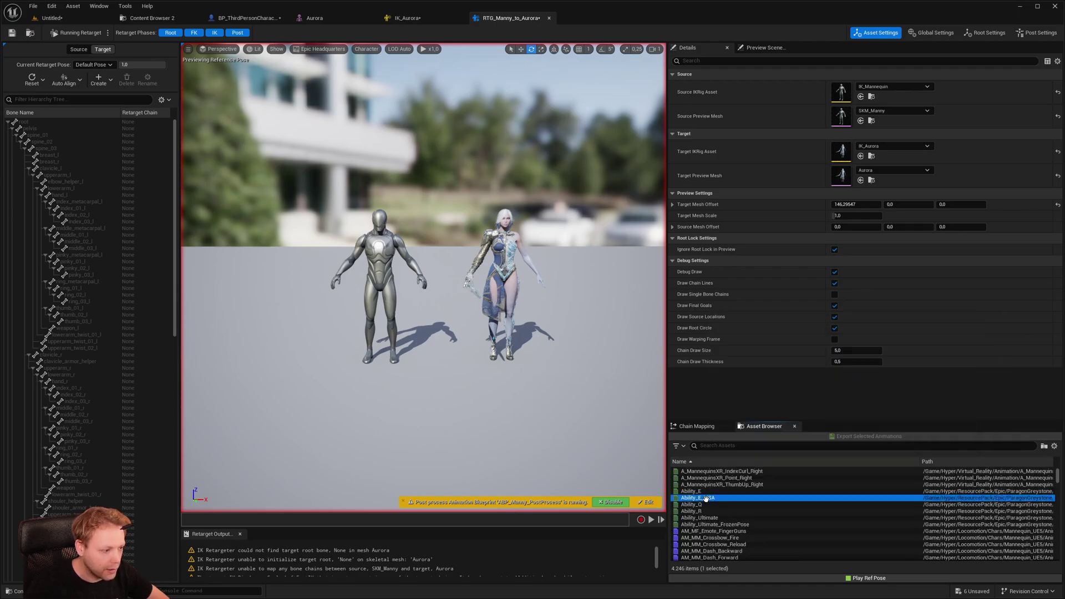
Auto-create retarget chains for IK_Aurora, then reopen the RTG_Manny_to_Aurora retargeter.
{"action": "left_click", "coordinate": [415, 22]}
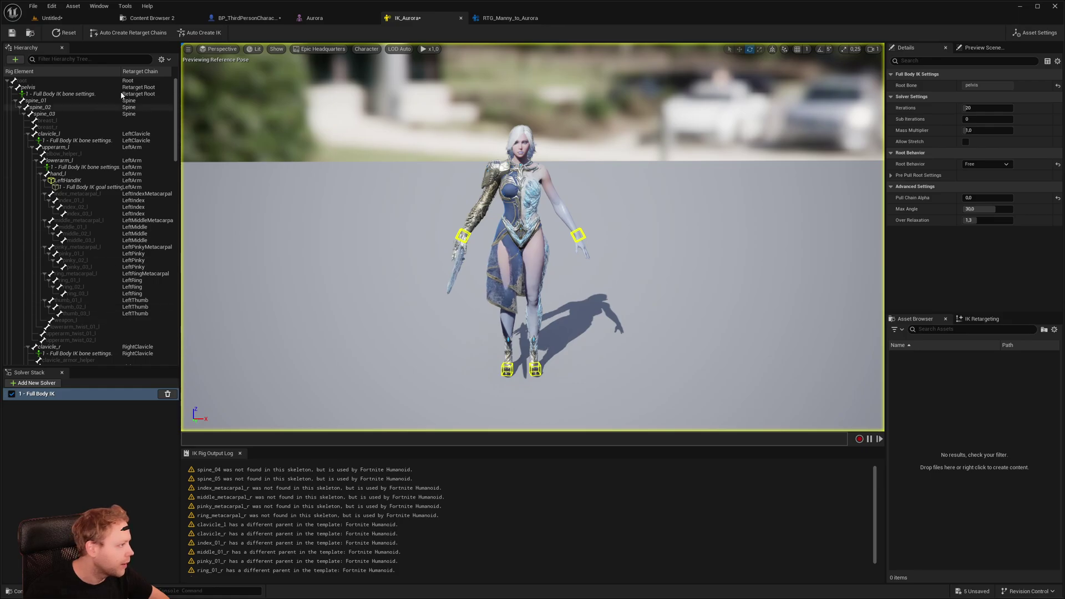
{"action": "left_click", "coordinate": [148, 33]}
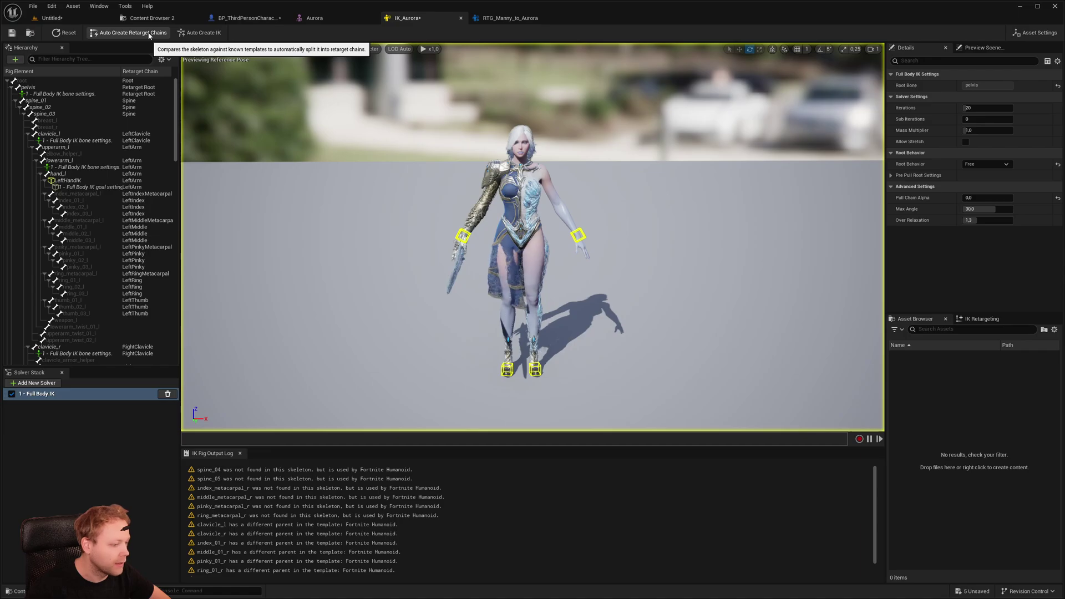
{"action": "left_click", "coordinate": [506, 18]}
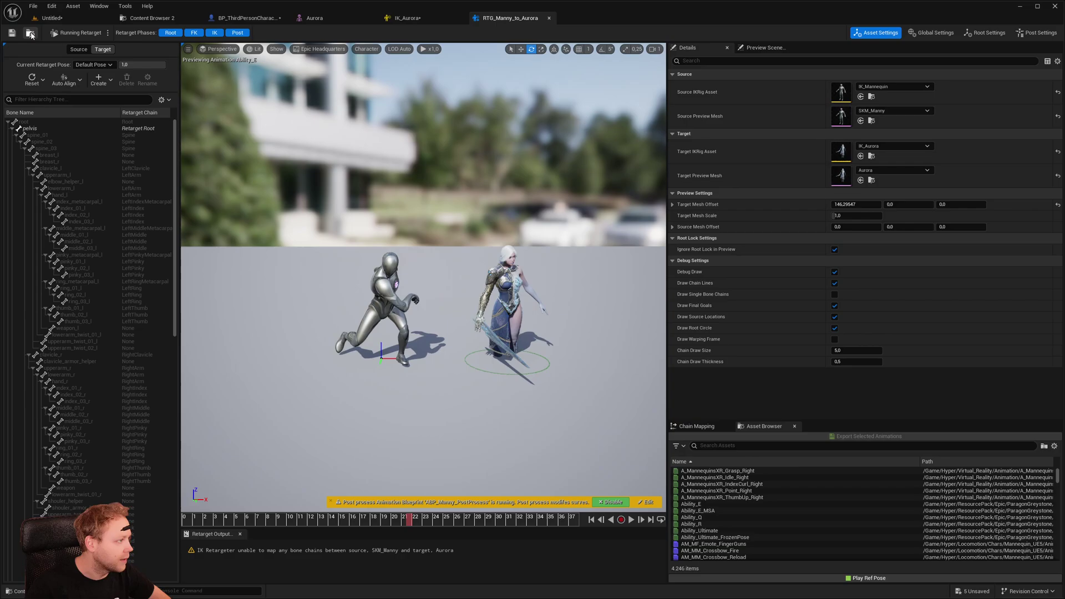
{"action": "left_click", "coordinate": [30, 33]}
{"action": "double_click", "coordinate": [562, 111]}
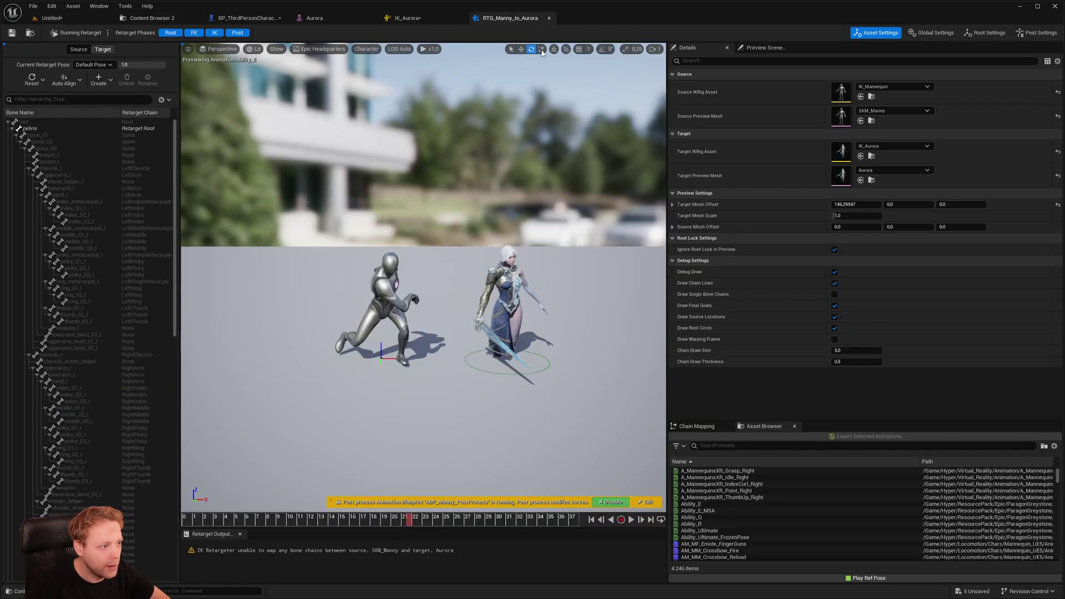
Reopen RTG_Manny_to_Aurora and preview the Ability_E_MSA animation again.
{"action": "left_click", "coordinate": [549, 17]}
{"action": "left_click", "coordinate": [151, 18]}
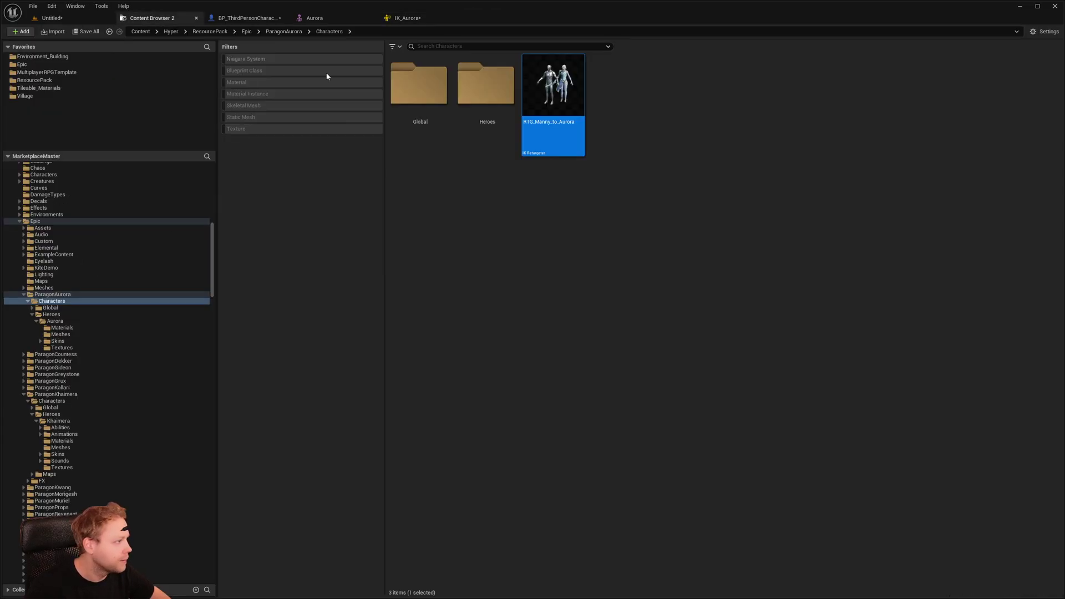
{"action": "double_click", "coordinate": [534, 104]}
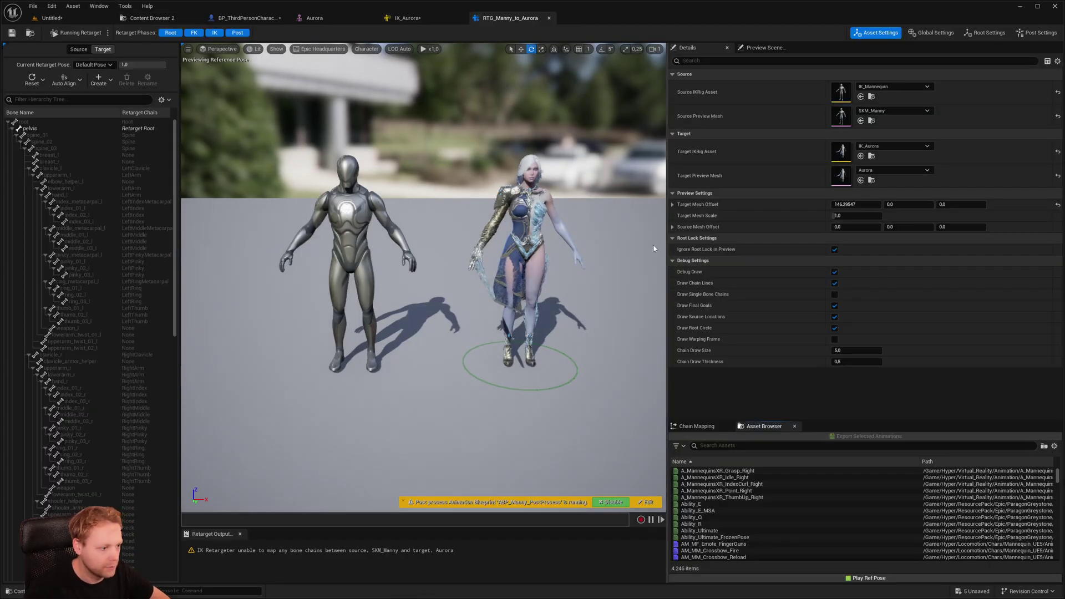
{"action": "left_click", "coordinate": [712, 511]}
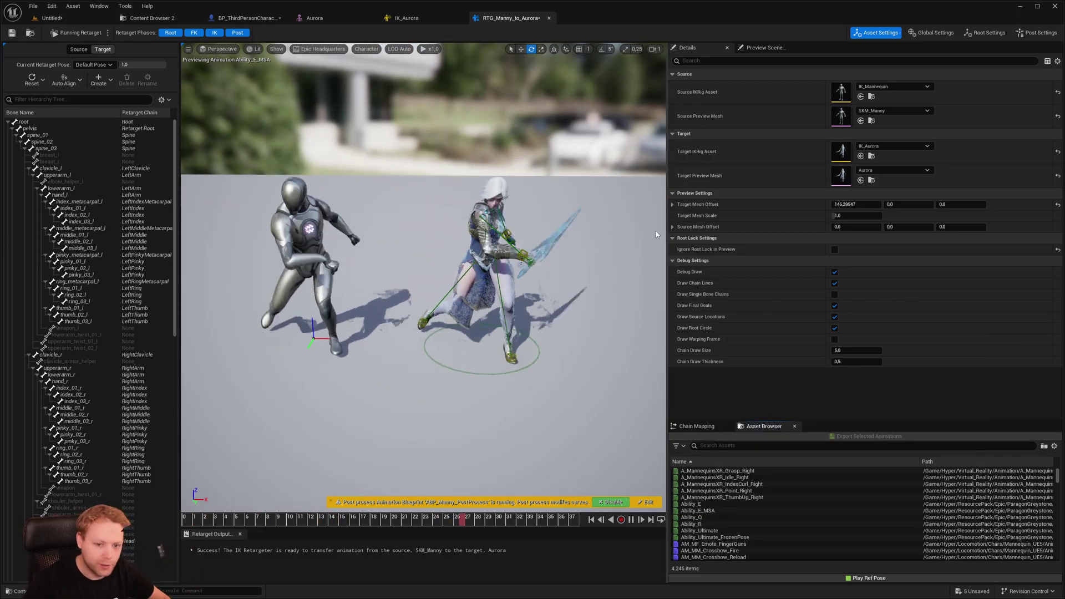
Reassign IK_Aurora as the retargeter's target rig and check the Aurora IK rig.
{"action": "left_click", "coordinate": [890, 145]}
{"action": "left_click", "coordinate": [883, 203]}
{"action": "left_click", "coordinate": [877, 145]}
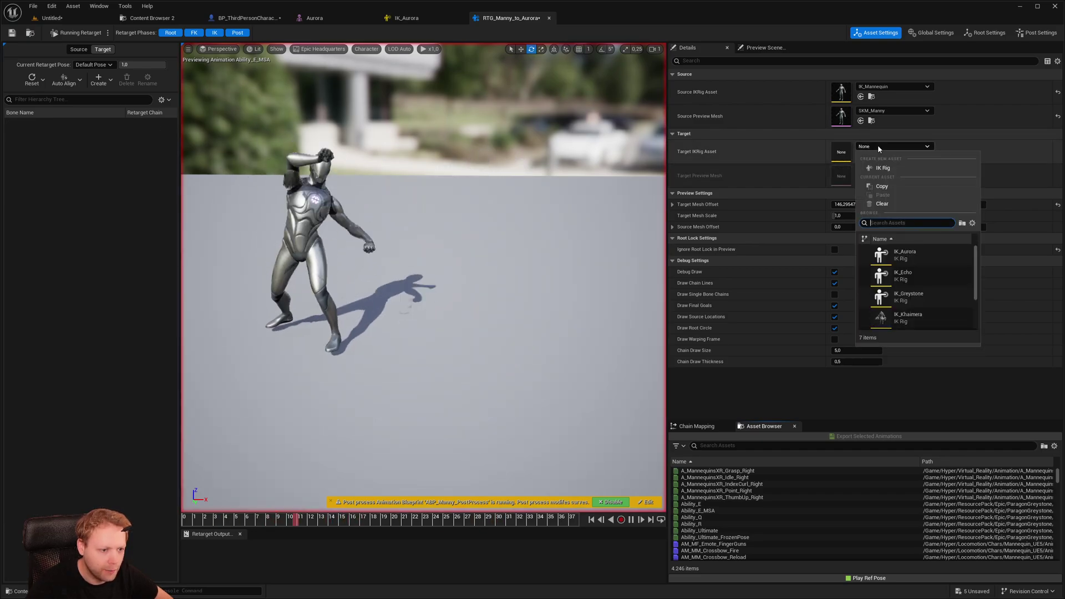
{"action": "left_click", "coordinate": [922, 255]}
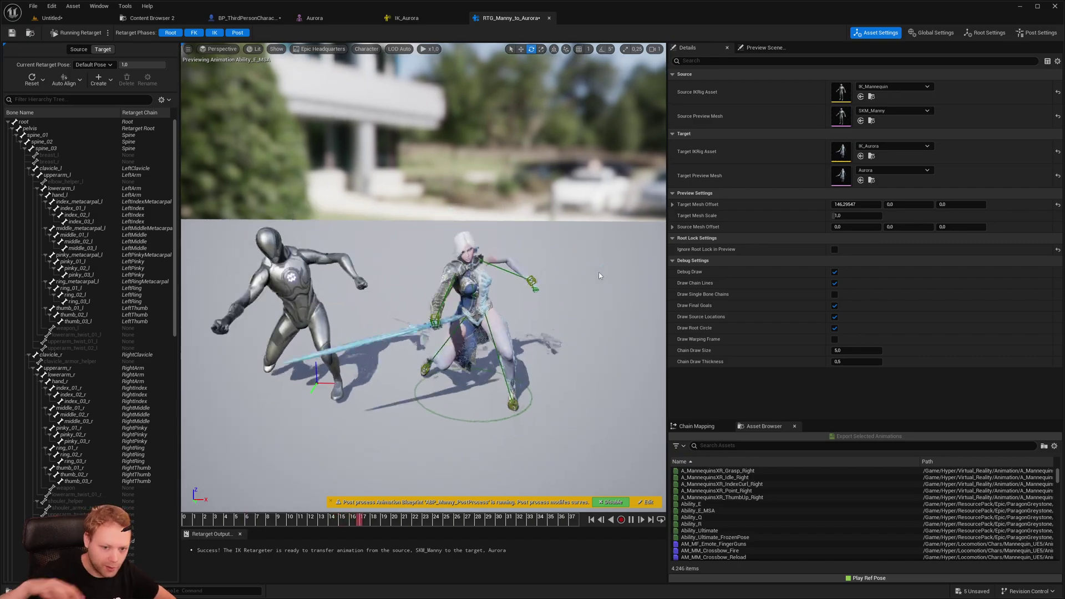
{"action": "left_click", "coordinate": [406, 18]}
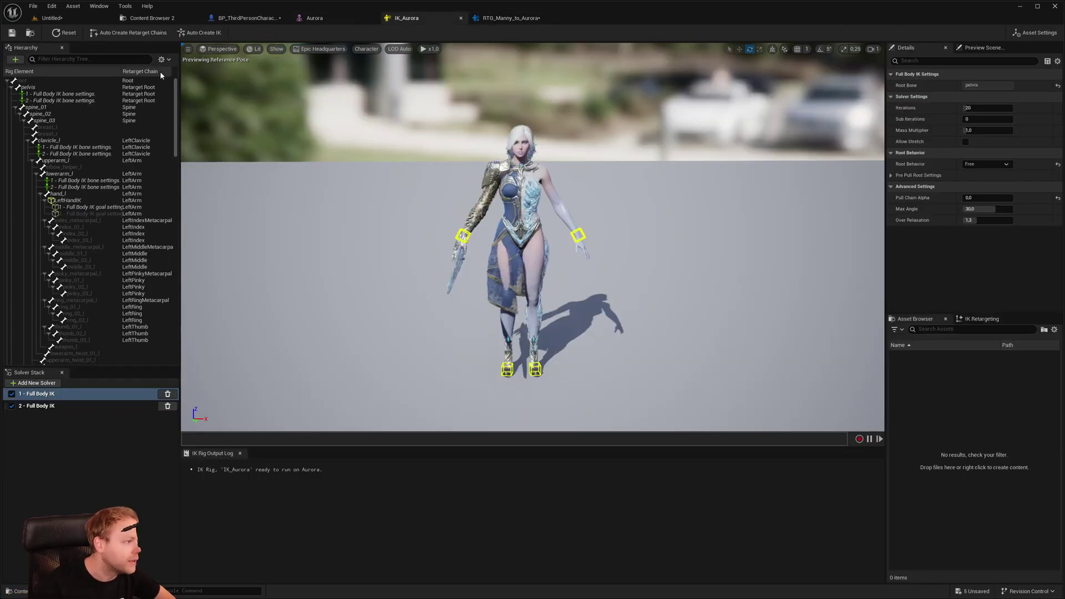
{"action": "left_click", "coordinate": [502, 18]}
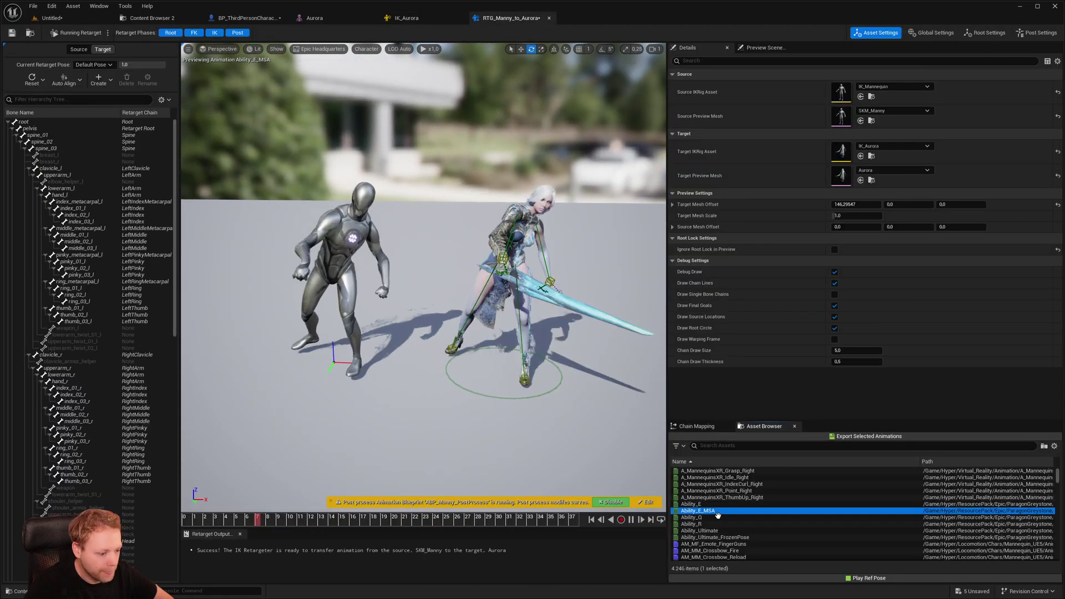
Preview Ability_Ultimate, XR idle, pistol equip, blade attack and blade taunt clips on both characters.
{"action": "left_click", "coordinate": [715, 531]}
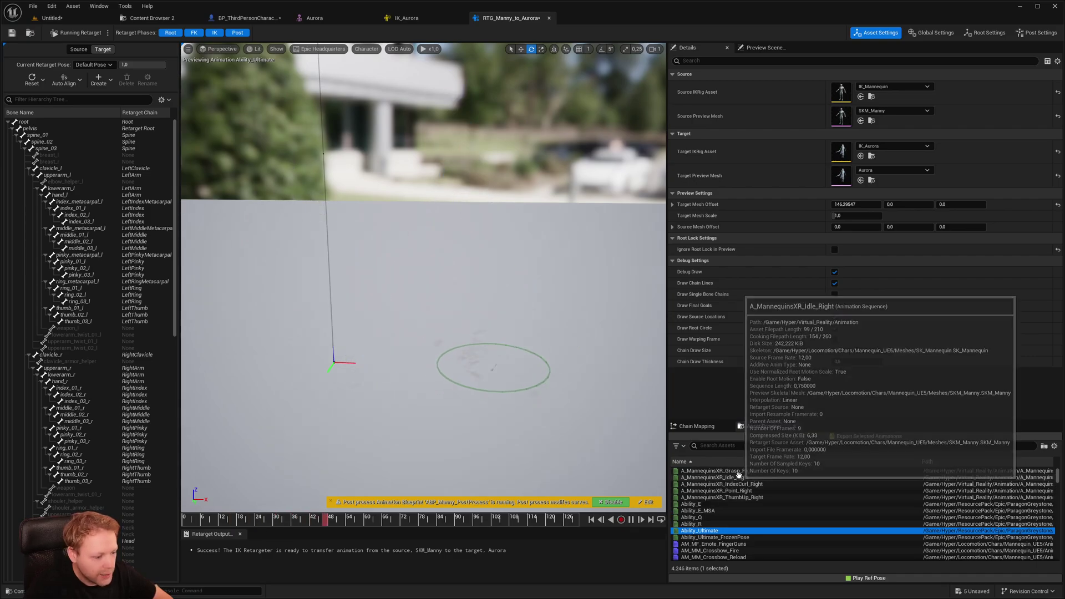
{"action": "left_click", "coordinate": [739, 477]}
{"action": "scroll", "coordinate": [738, 500], "scroll_direction": "down", "scroll_amount": 10}
{"action": "left_click", "coordinate": [739, 511]}
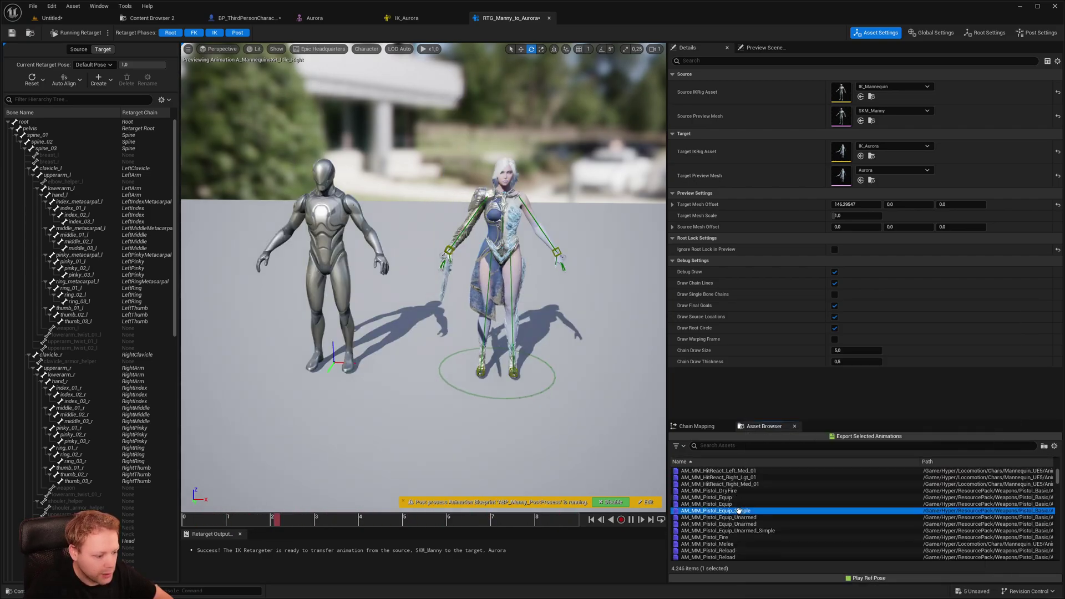
{"action": "scroll", "coordinate": [738, 510], "scroll_direction": "down", "scroll_amount": 10}
{"action": "left_click", "coordinate": [740, 510]}
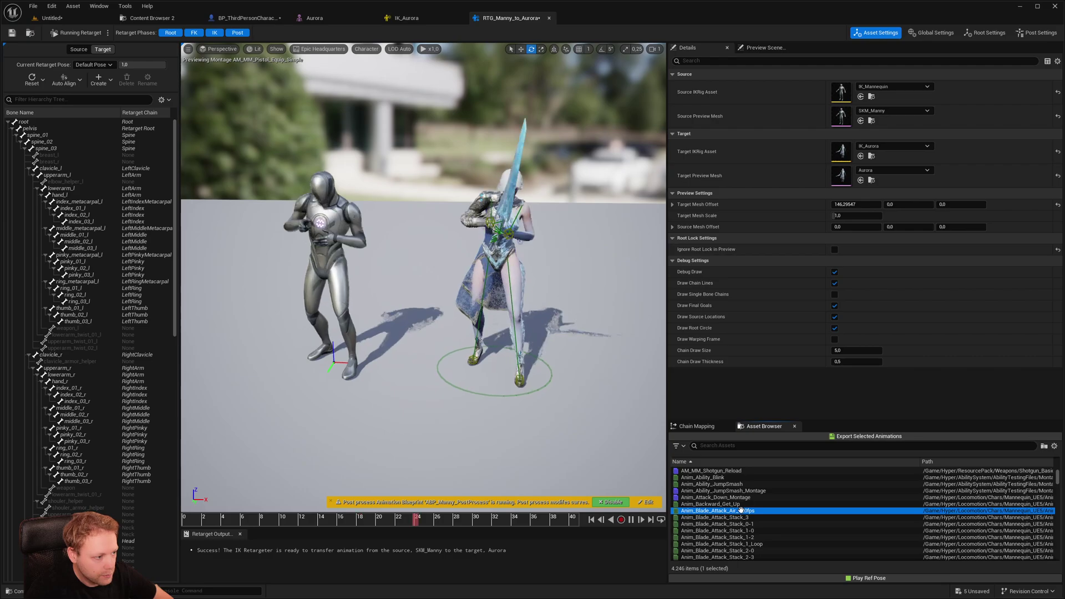
{"action": "scroll", "coordinate": [740, 510], "scroll_direction": "down", "scroll_amount": 3}
{"action": "left_click", "coordinate": [740, 511]}
{"action": "scroll", "coordinate": [740, 511], "scroll_direction": "down", "scroll_amount": 5}
{"action": "left_click", "coordinate": [740, 511]}
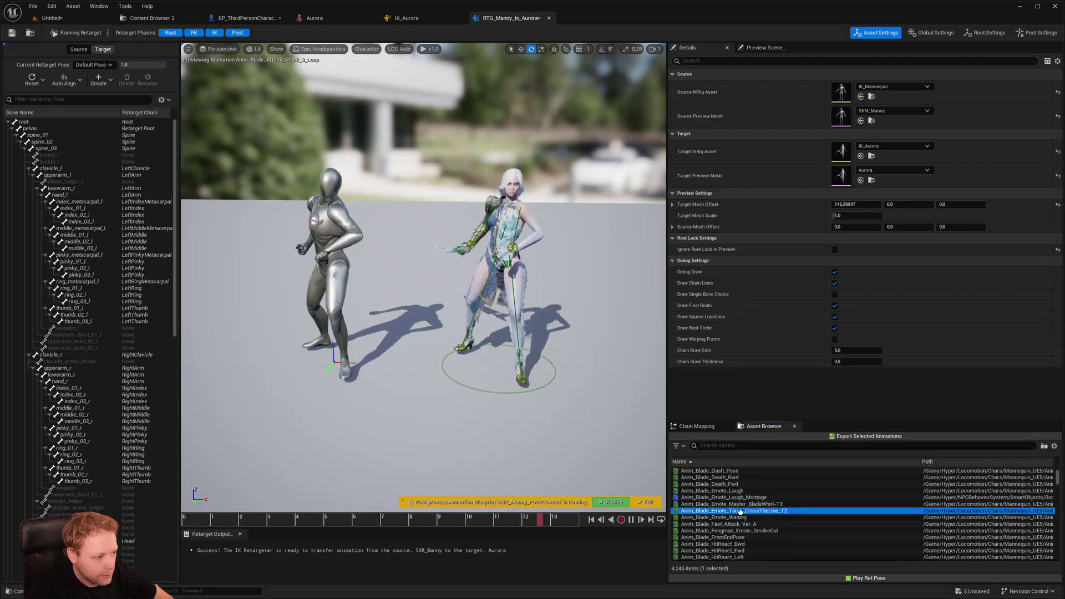
{"action": "scroll", "coordinate": [740, 512], "scroll_direction": "down", "scroll_amount": 3}
{"action": "left_click_drag", "start_coordinate": [535, 397], "coordinate": [535, 361]}
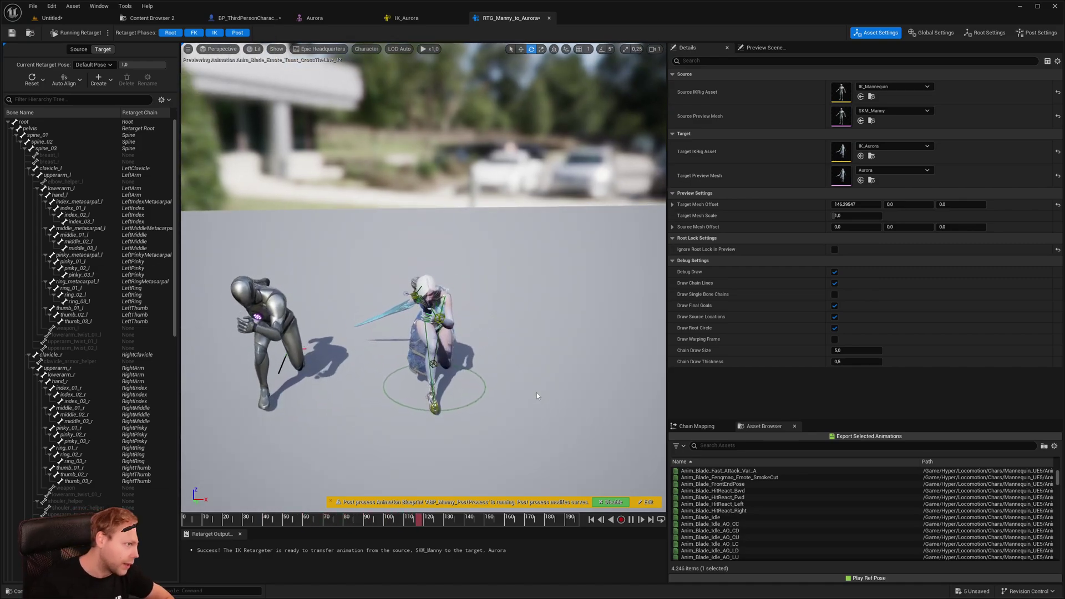
Close the retargeter, IK rig and Aurora mesh editors, returning to the Characters folder.
{"action": "left_click", "coordinate": [549, 19]}
{"action": "left_click", "coordinate": [461, 19]}
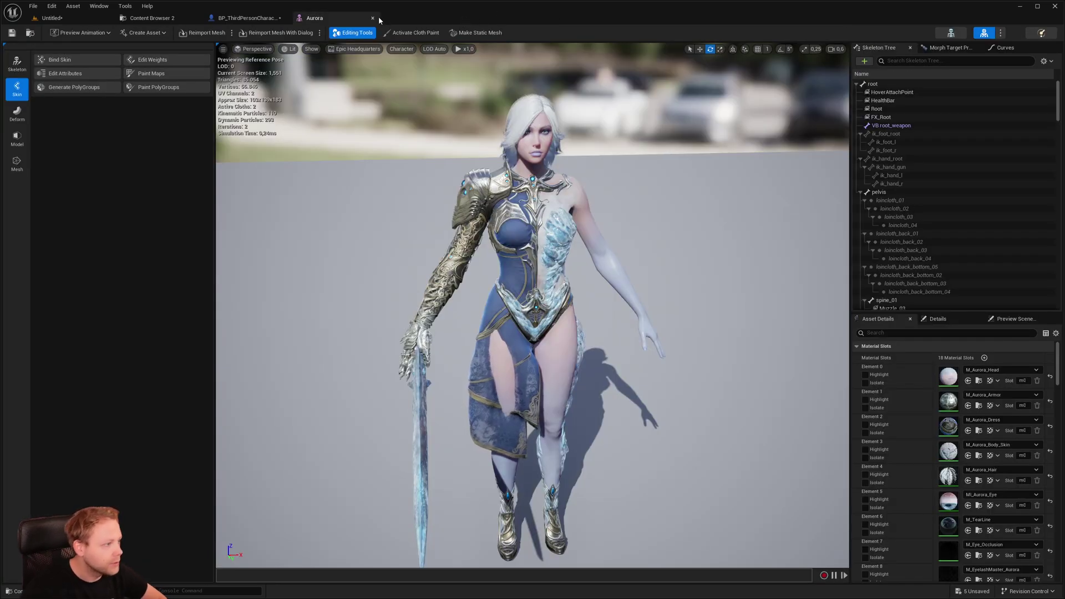
{"action": "left_click", "coordinate": [349, 18]}
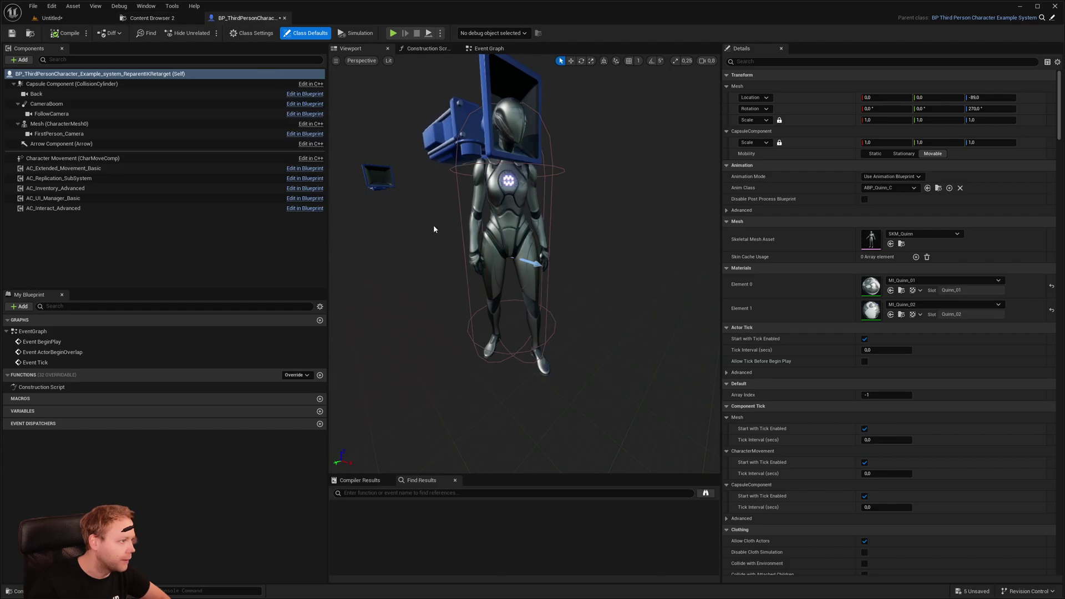
{"action": "left_click", "coordinate": [152, 18]}
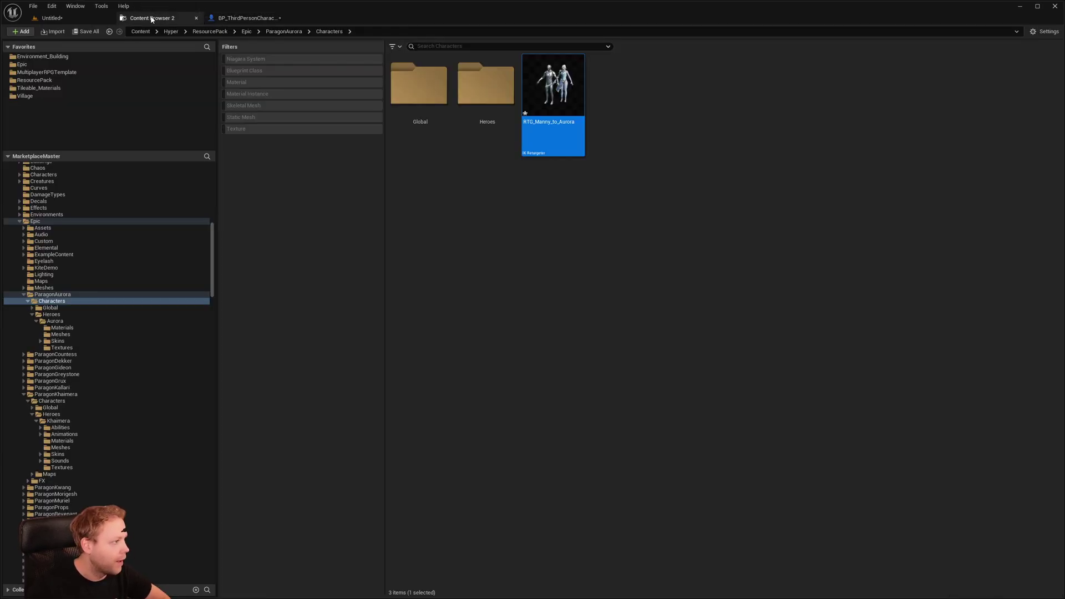
{"action": "left_click", "coordinate": [533, 254]}
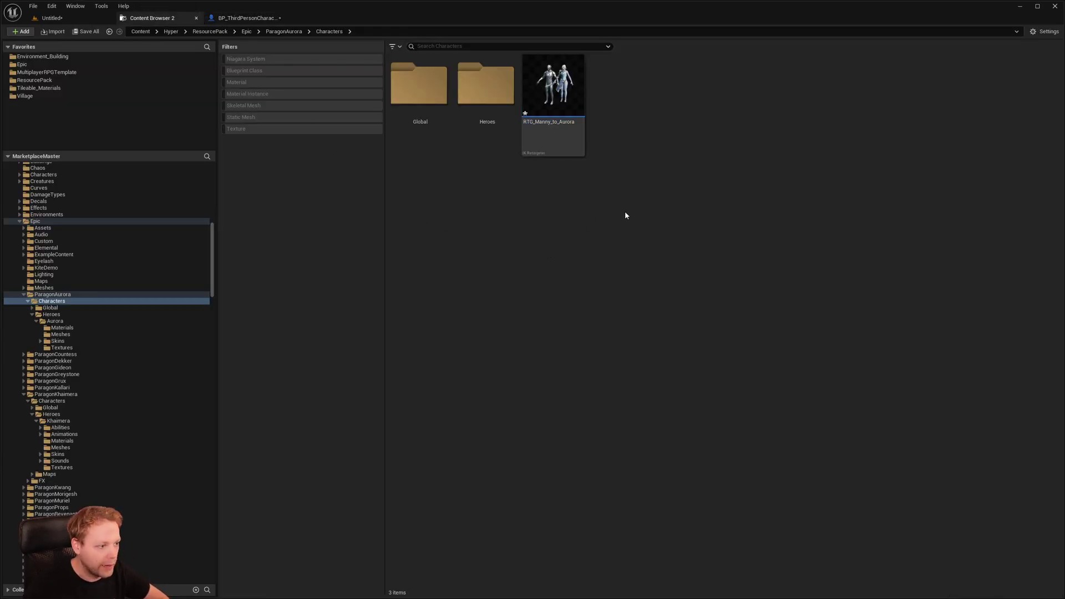
Create an Aurora_Skeleton animation blueprint named AnimBp_Retarget_Aurora and open it.
{"action": "right_click", "coordinate": [616, 122]}
{"action": "mouse_move", "coordinate": [715, 274]}
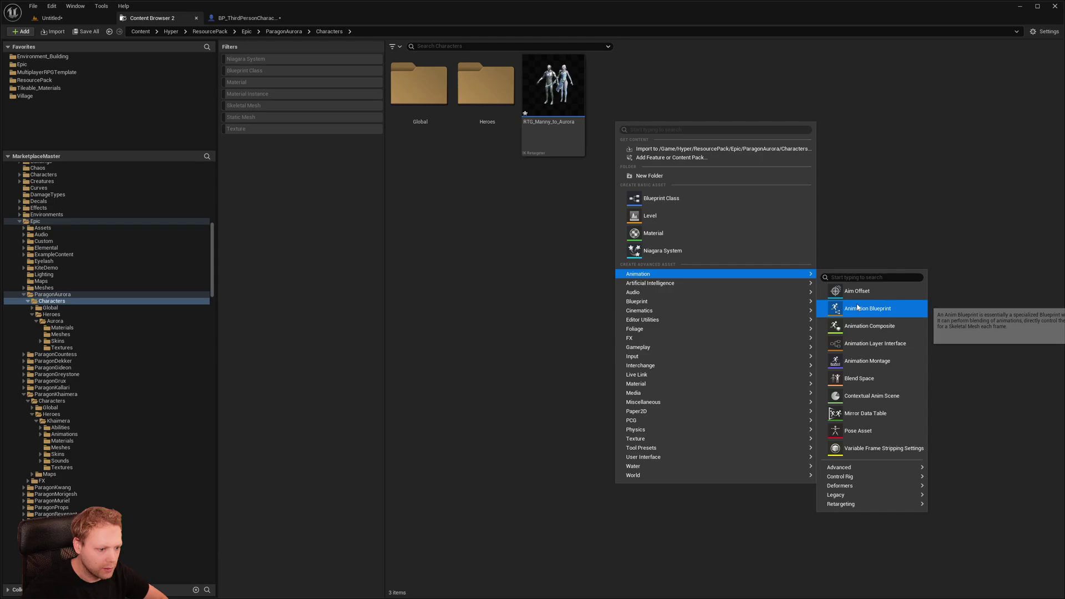
{"action": "left_click", "coordinate": [867, 309]}
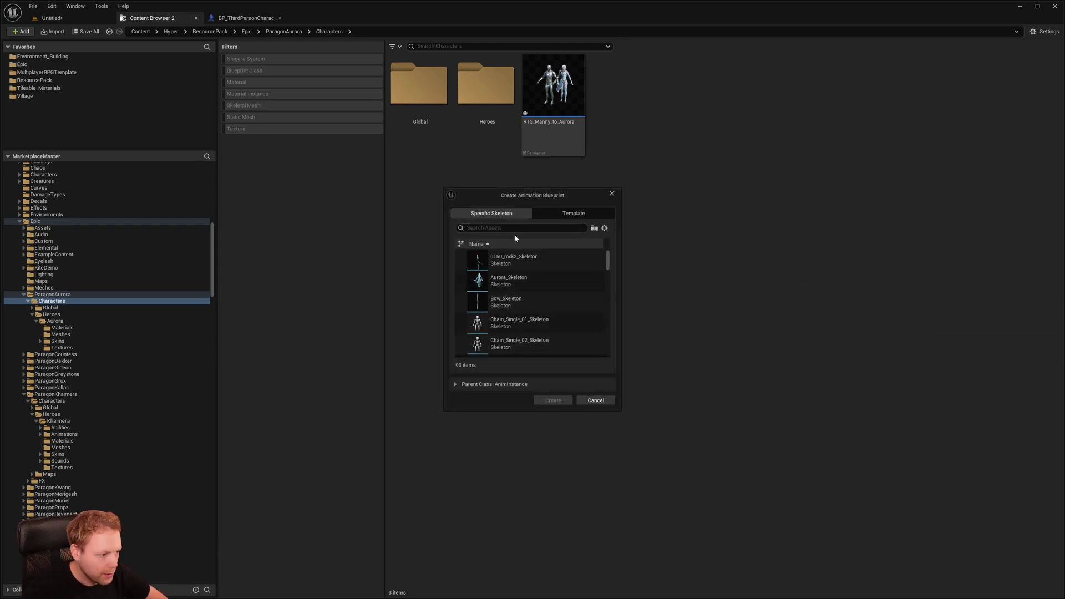
{"action": "left_click", "coordinate": [536, 280]}
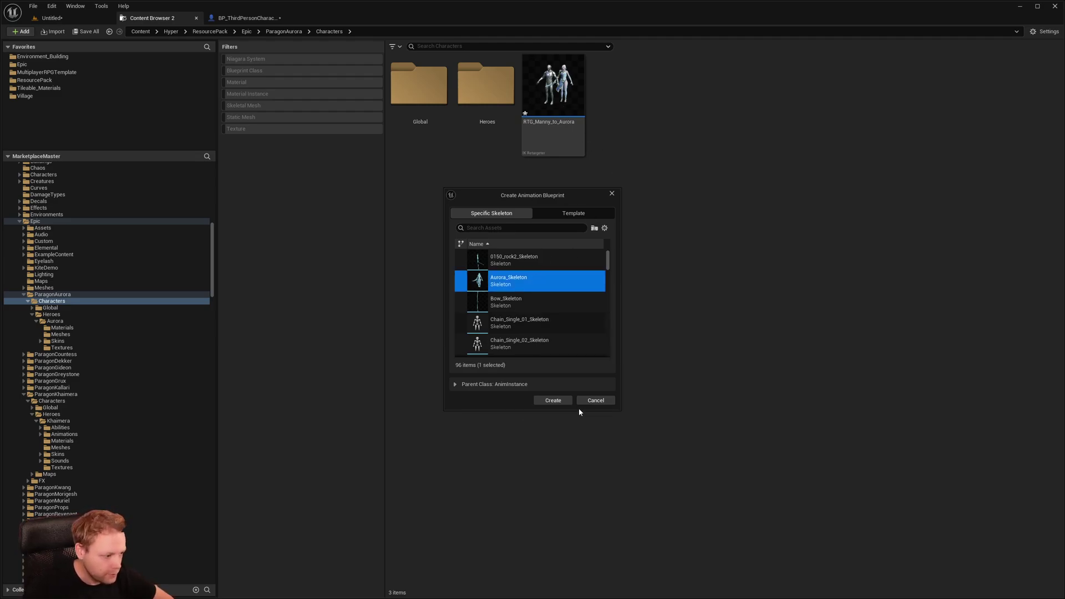
{"action": "left_click", "coordinate": [554, 400]}
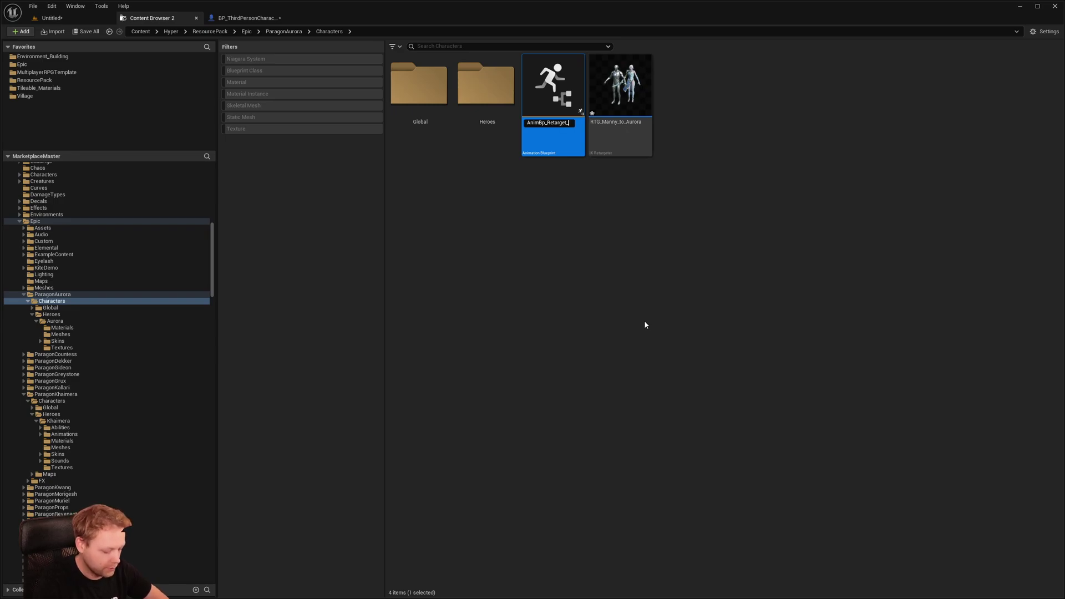
{"action": "type", "text": "Aurora"}
{"action": "key", "text": "Return"}
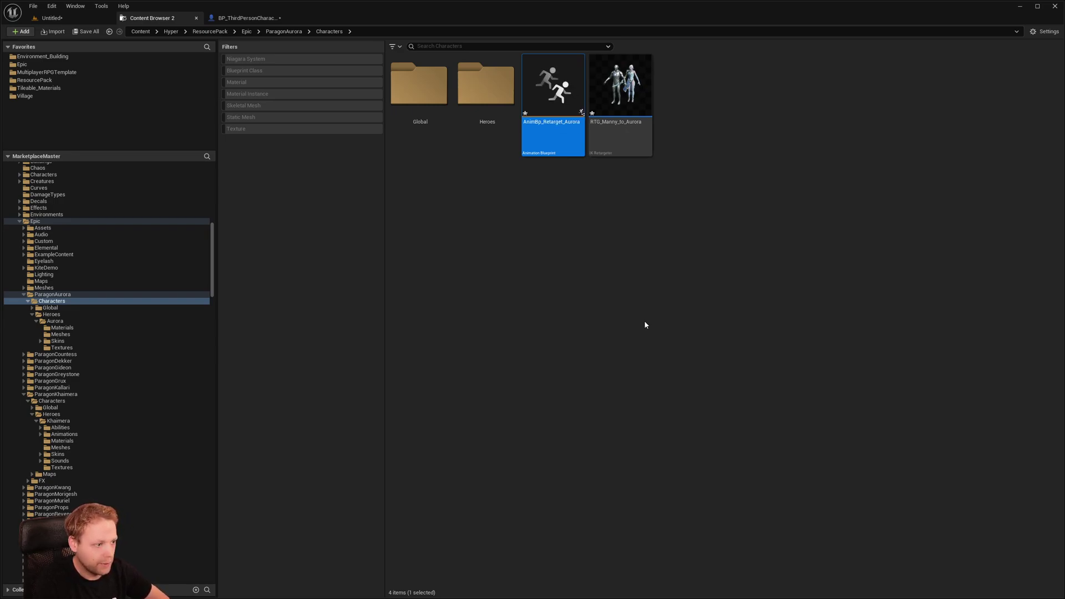
{"action": "key", "text": "Return"}
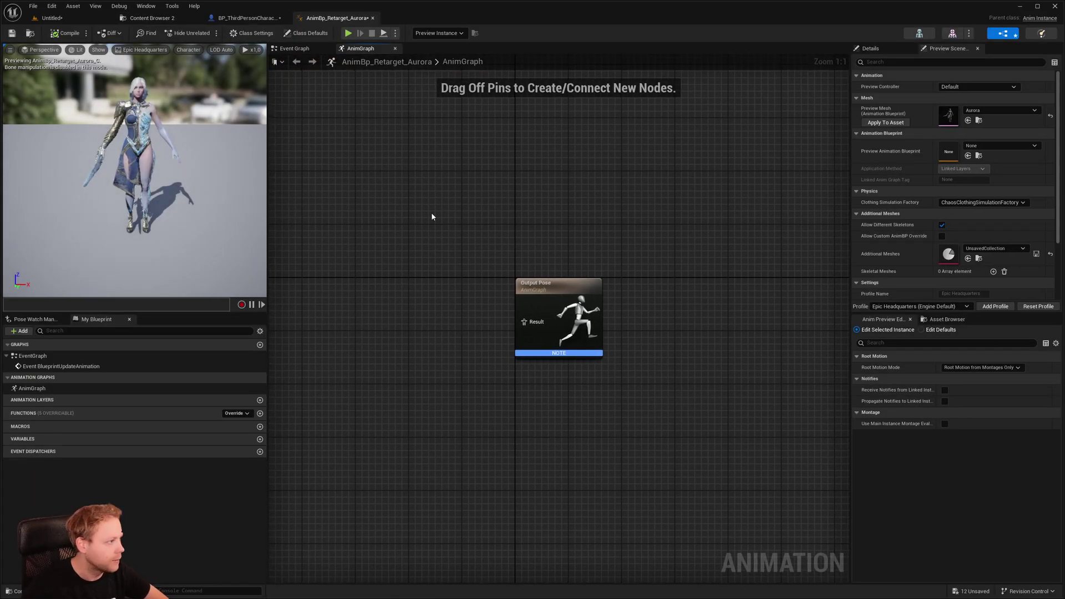
Add a Retarget Pose From Mesh node to the AnimGraph, connected to Output Pose.
{"action": "right_click", "coordinate": [436, 308]}
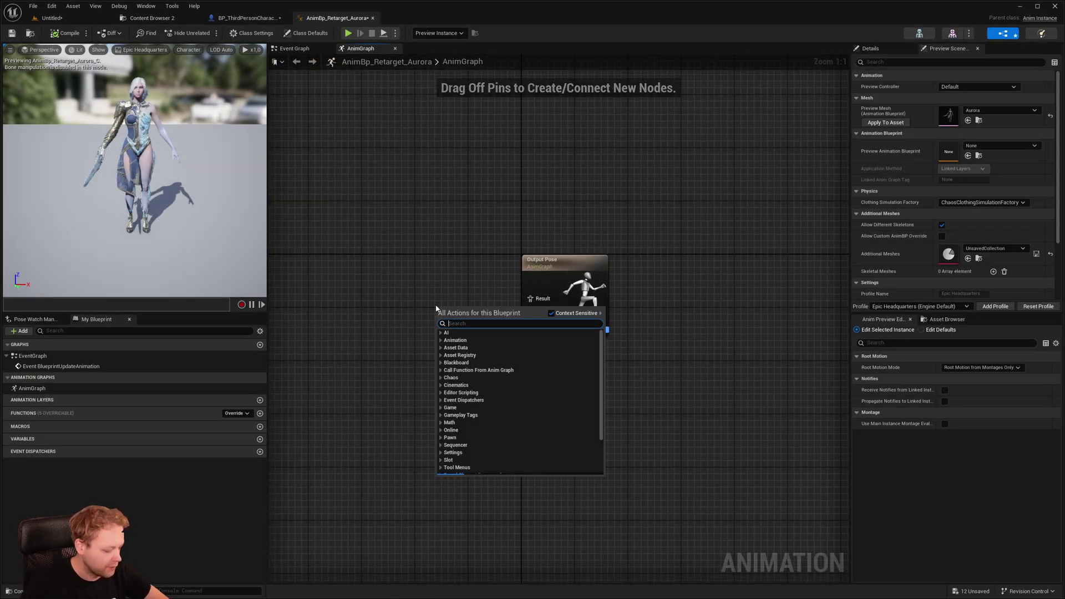
{"action": "type", "text": "retarget"}
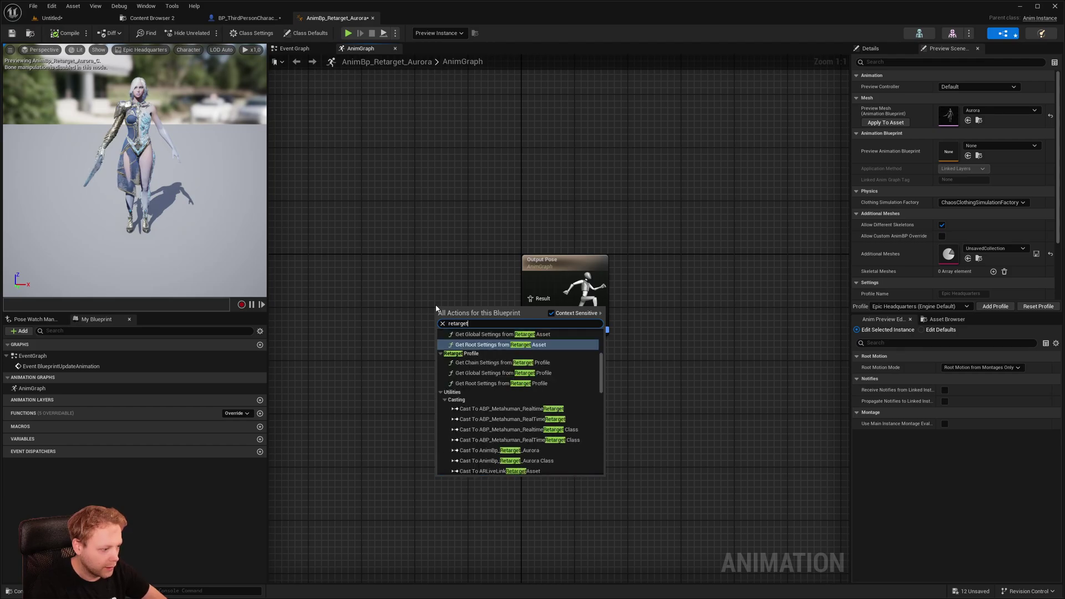
{"action": "type", "text": " pose"}
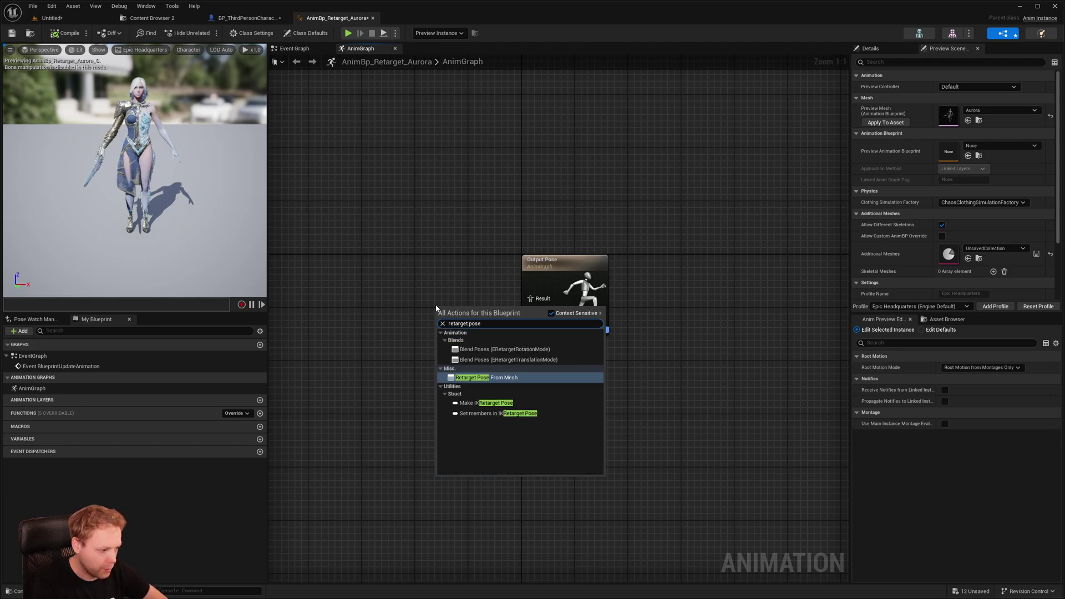
{"action": "left_click", "coordinate": [487, 377]}
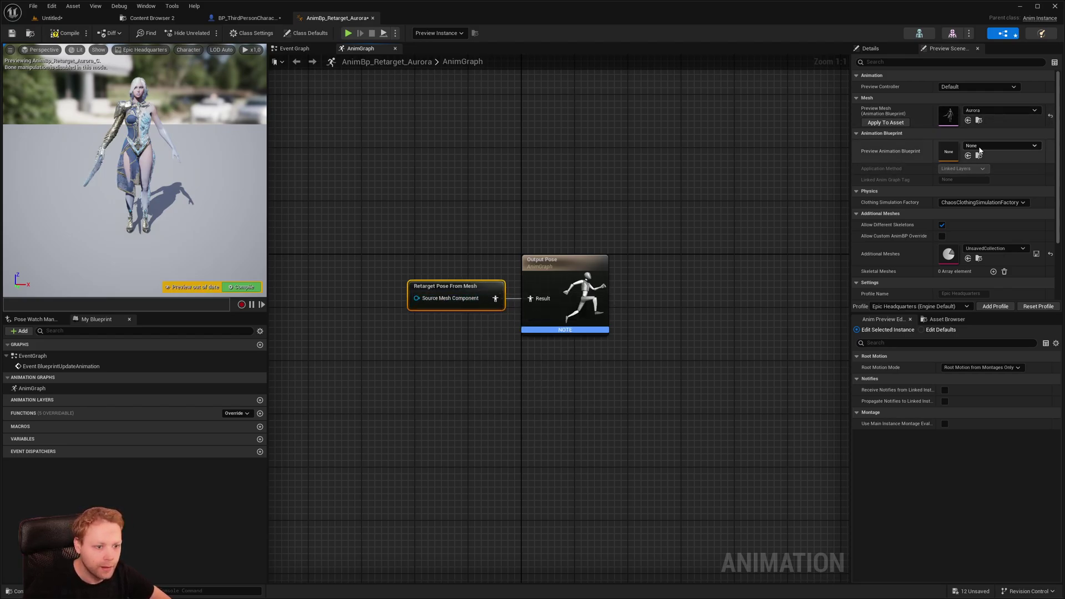
{"action": "left_click", "coordinate": [981, 145]}
{"action": "left_click", "coordinate": [777, 178]}
{"action": "right_click_drag", "start_coordinate": [641, 250], "coordinate": [681, 233]}
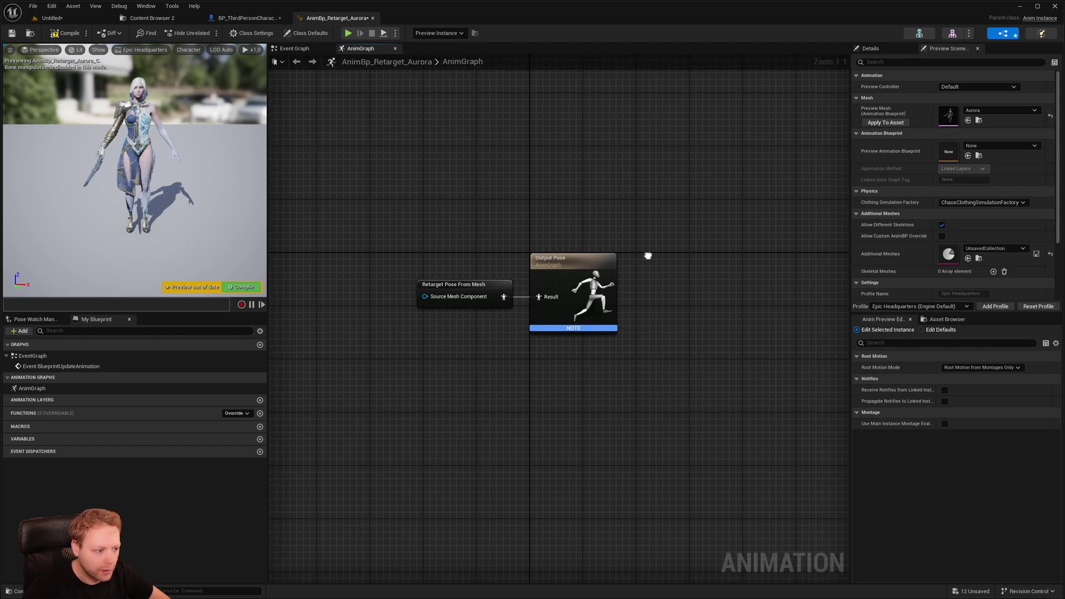
Set the retarget node's IKRetargeter Asset to RTG_Manny_to_Aurora.
{"action": "left_click", "coordinate": [879, 49]}
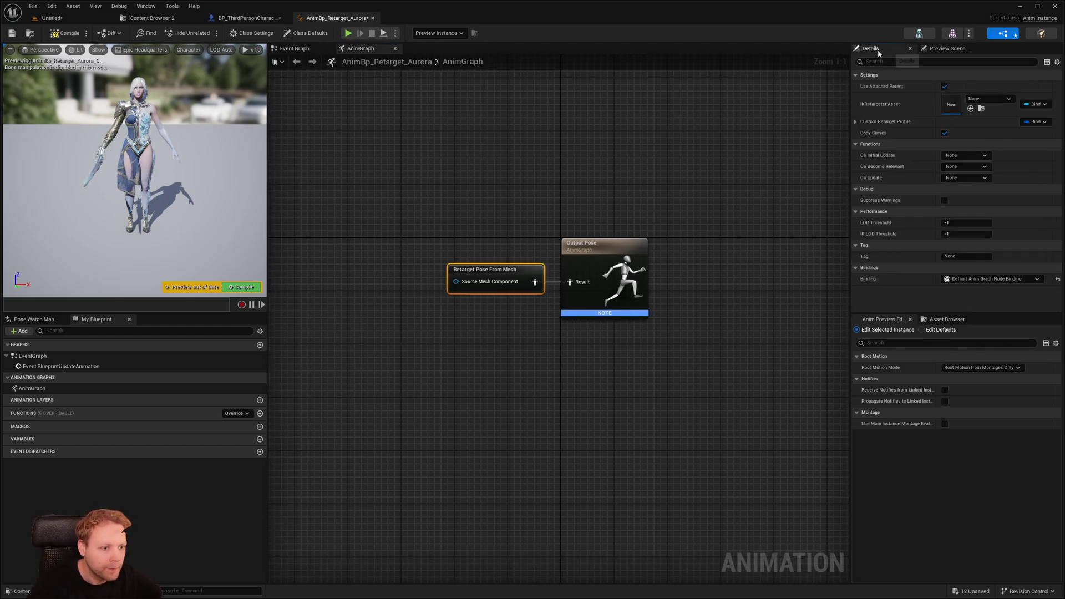
{"action": "left_click", "coordinate": [990, 100]}
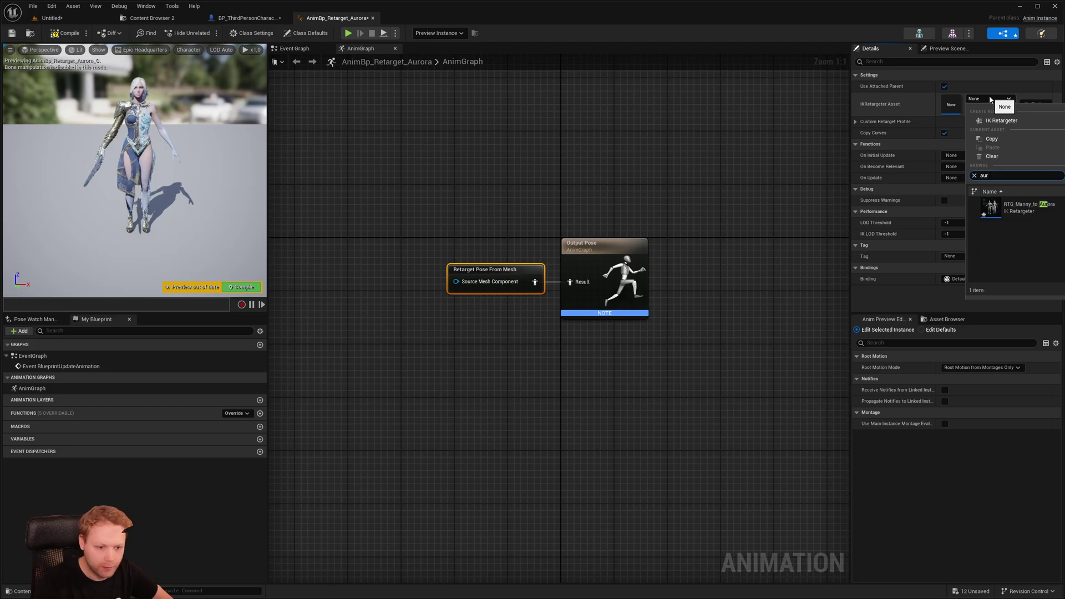
{"action": "left_click", "coordinate": [648, 339]}
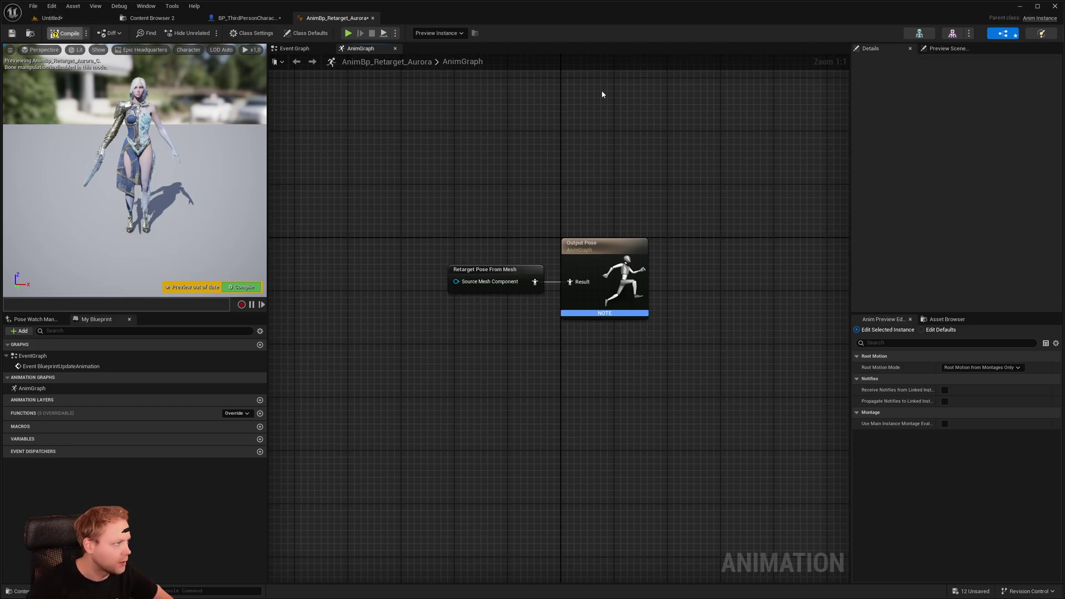
{"action": "left_click", "coordinate": [536, 271]}
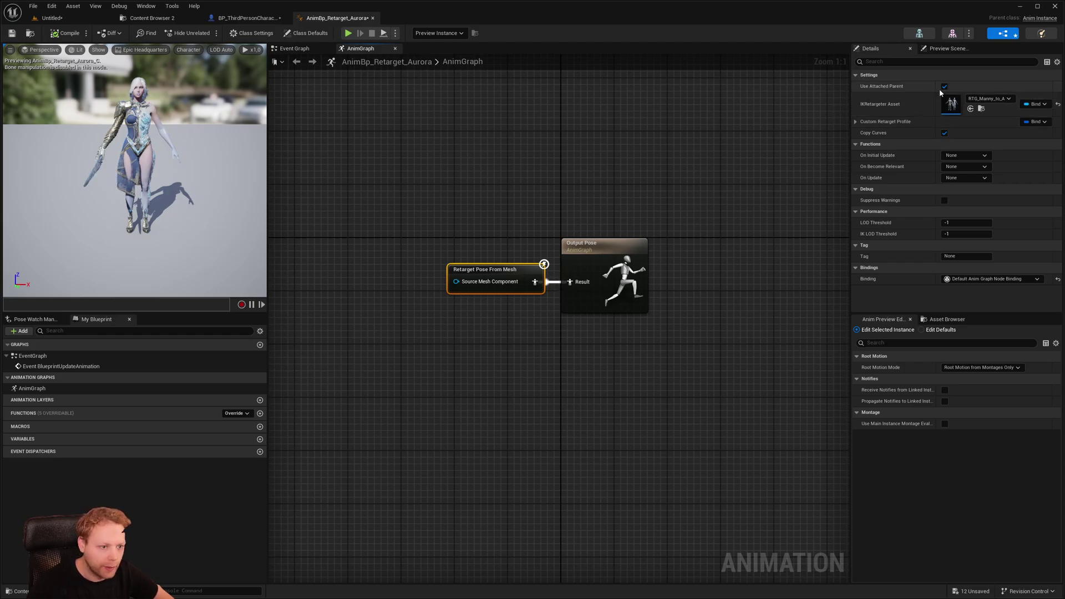
Add a SkeletalMesh child component under the third-person character's Mesh.
{"action": "left_click", "coordinate": [263, 21]}
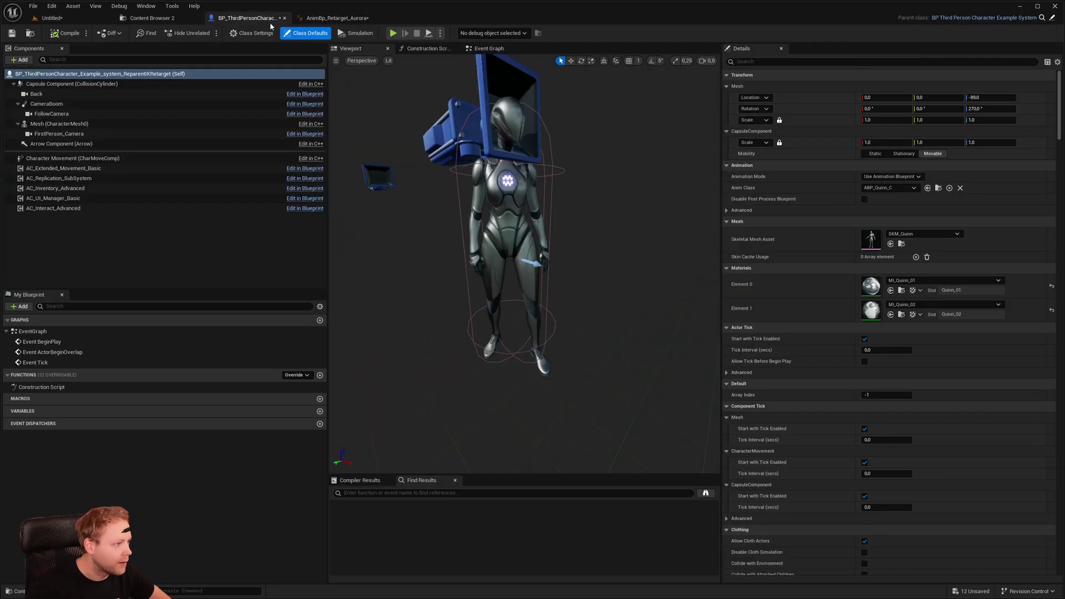
{"action": "left_click", "coordinate": [66, 125]}
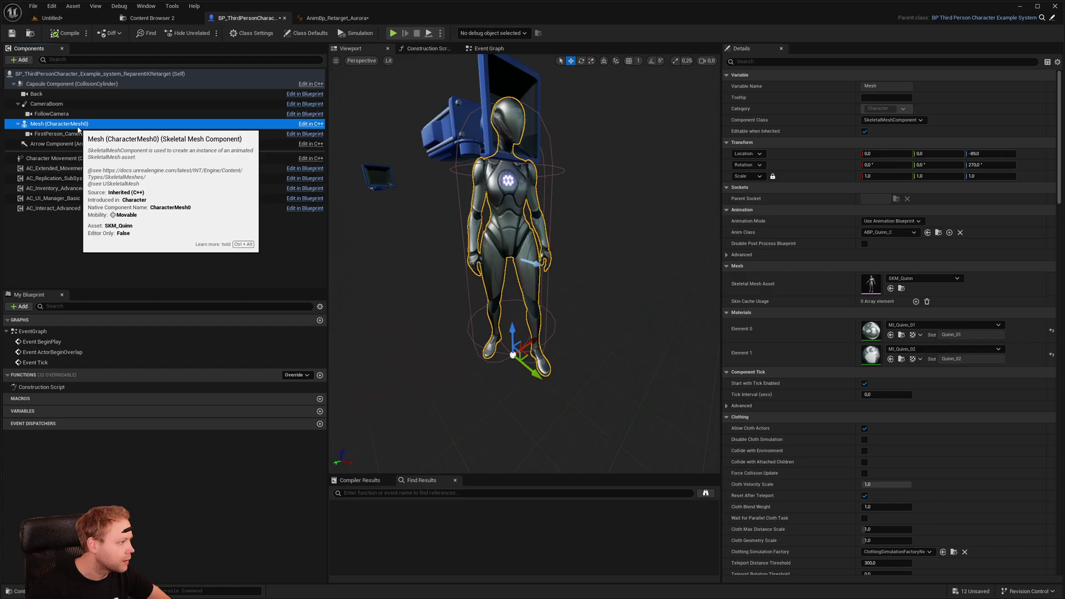
{"action": "key", "text": "ctrl+d"}
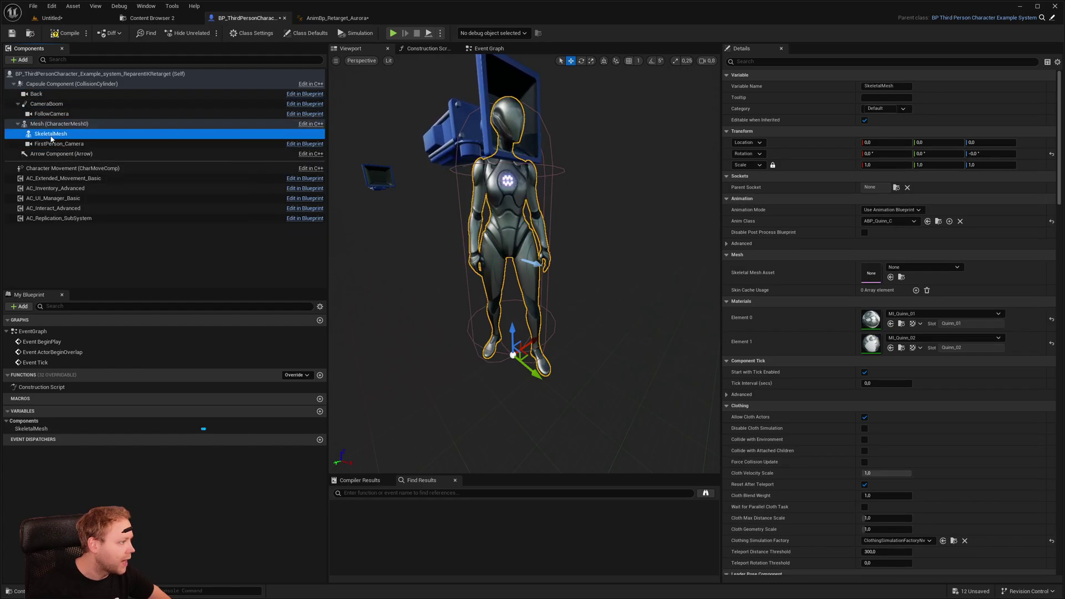
{"action": "left_click", "coordinate": [52, 123]}
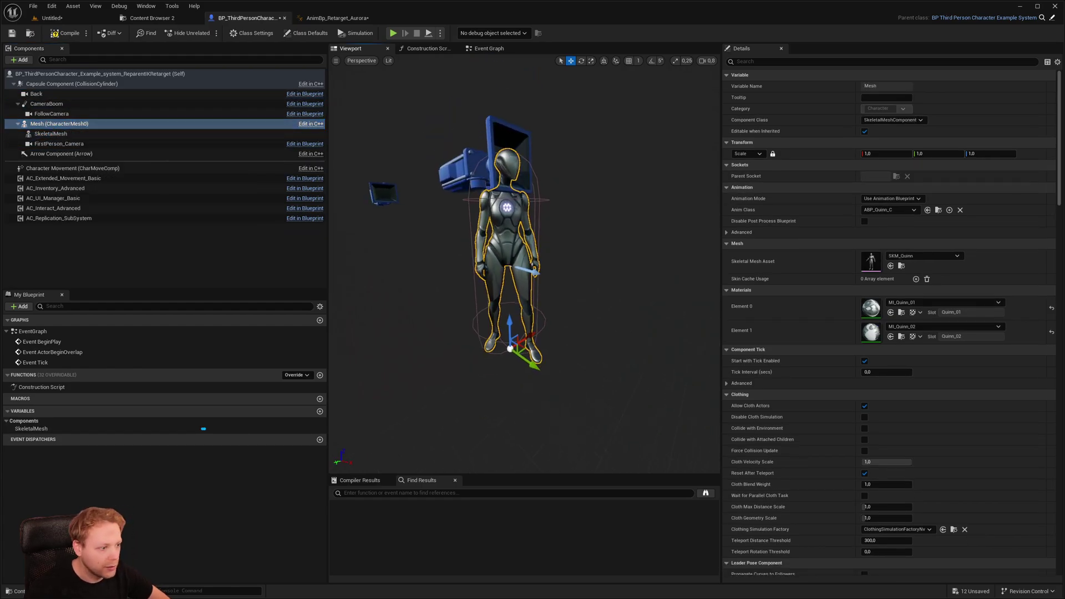
{"action": "scroll", "coordinate": [509, 172], "scroll_direction": "up", "scroll_amount": 3}
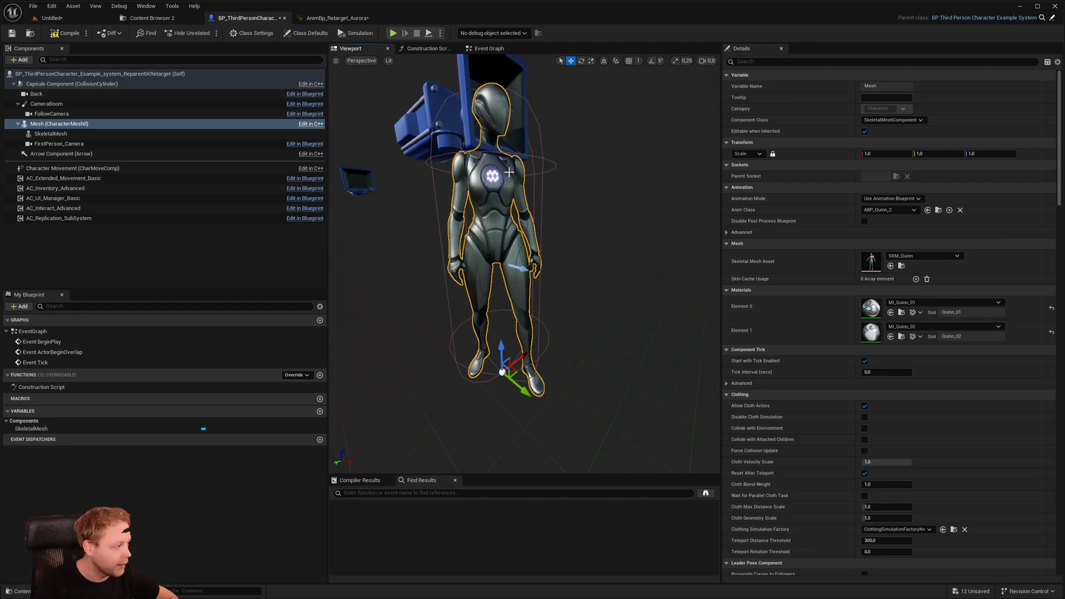
{"action": "left_click", "coordinate": [51, 133]}
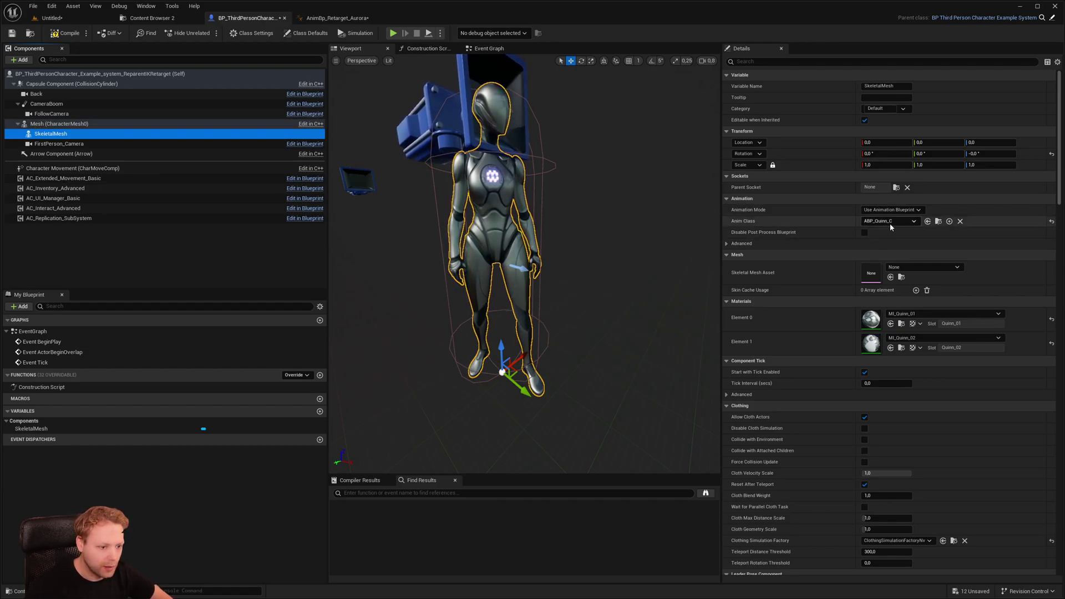
Give the SkeletalMesh component the Aurora mesh and the AnimBp_Retarget_Aurora anim class.
{"action": "left_click", "coordinate": [911, 268]}
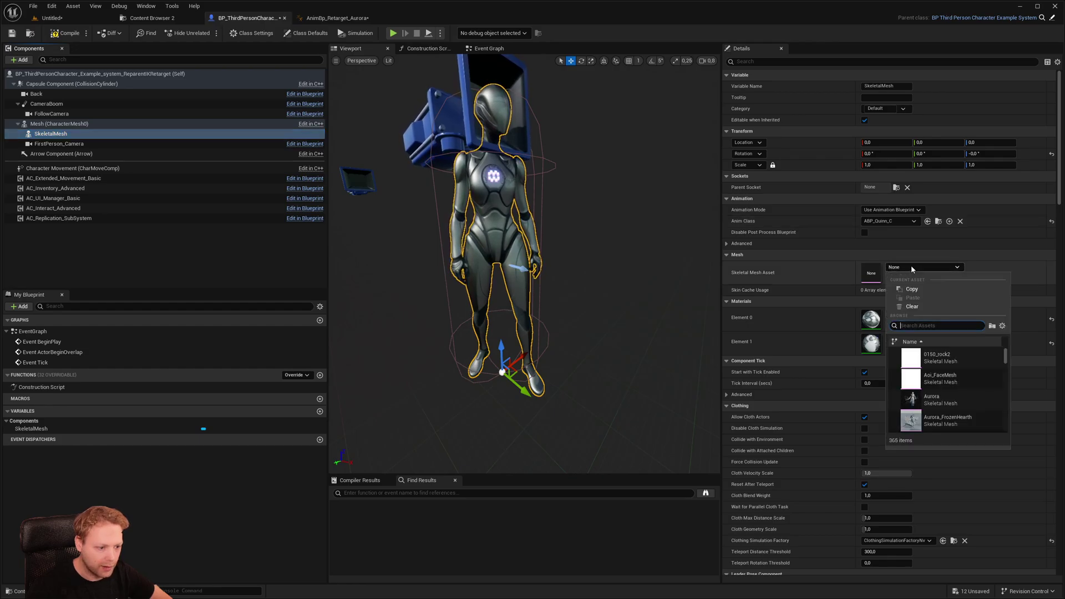
{"action": "type", "text": "aur"}
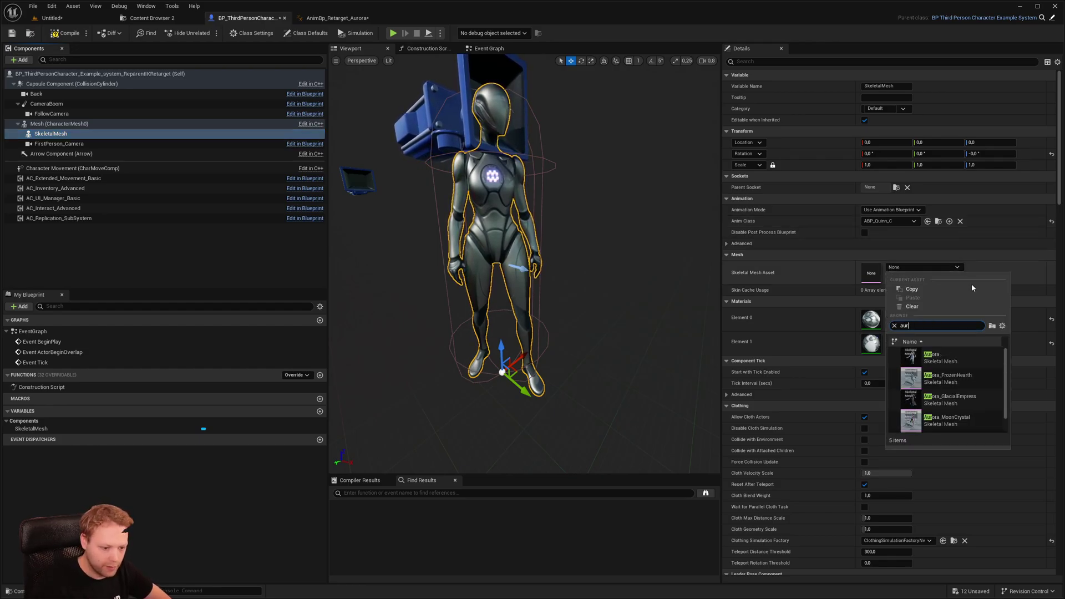
{"action": "left_click", "coordinate": [937, 356]}
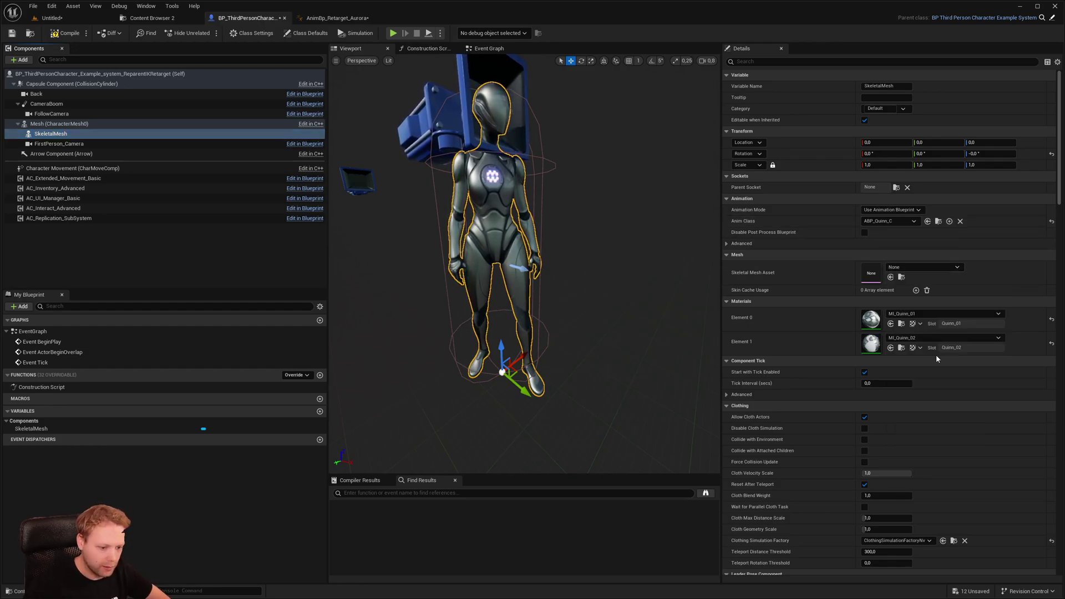
{"action": "left_click", "coordinate": [882, 222]}
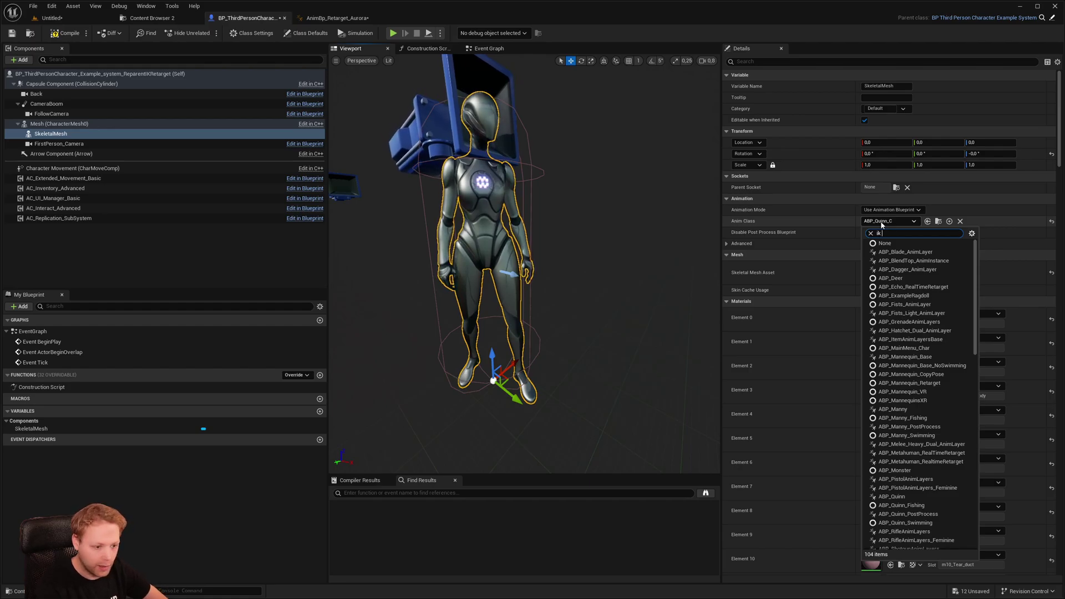
{"action": "type", "text": "re"}
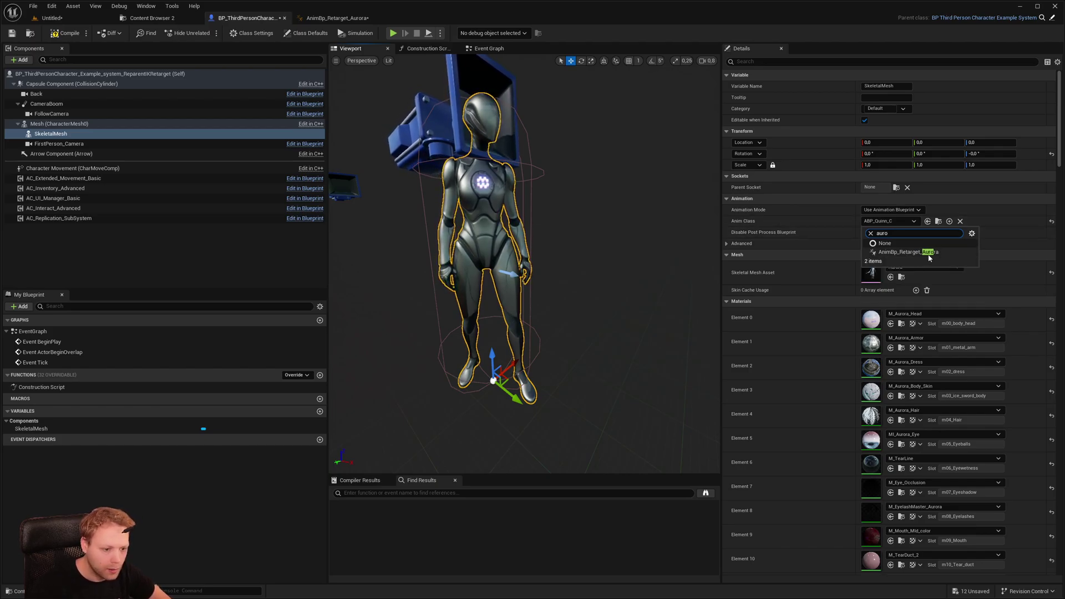
{"action": "left_click", "coordinate": [932, 256]}
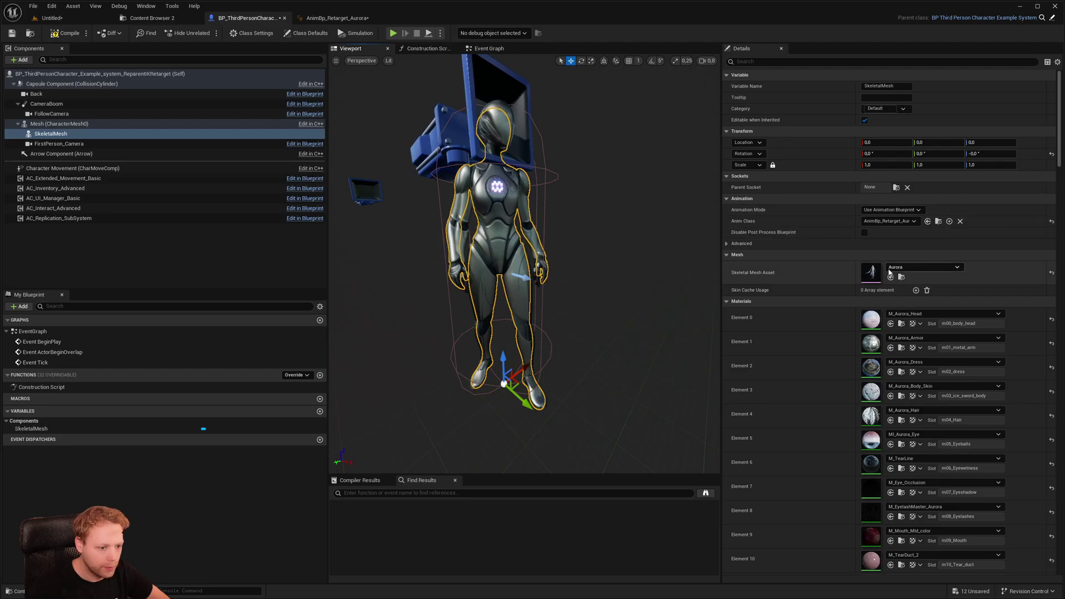
Untick Visible on the main Mesh component to hide the Quinn mannequin.
{"action": "left_click", "coordinate": [61, 124]}
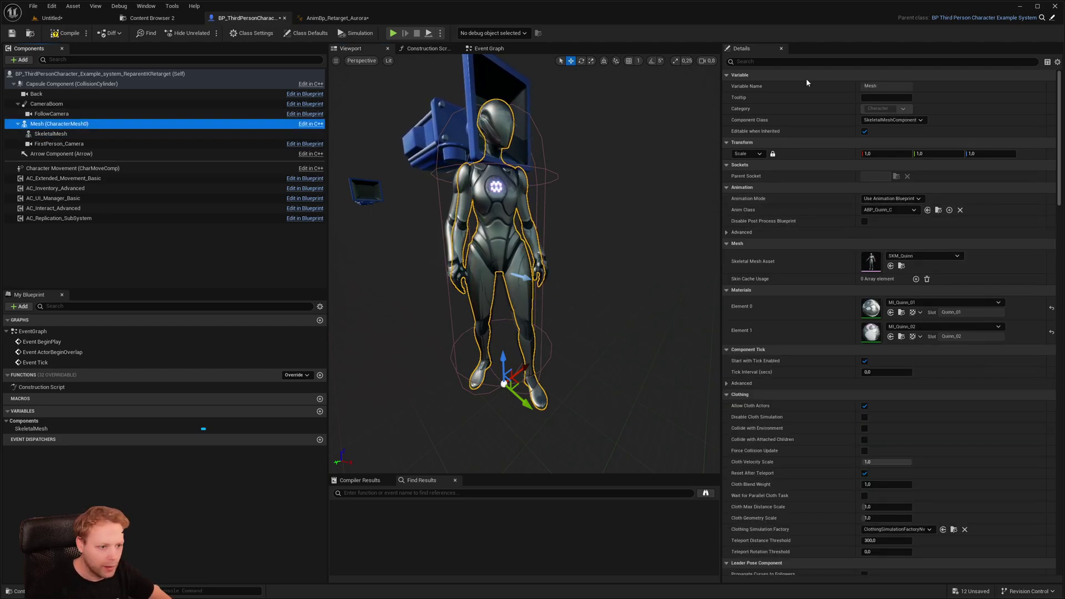
{"action": "left_click", "coordinate": [790, 62]}
{"action": "type", "text": "is"}
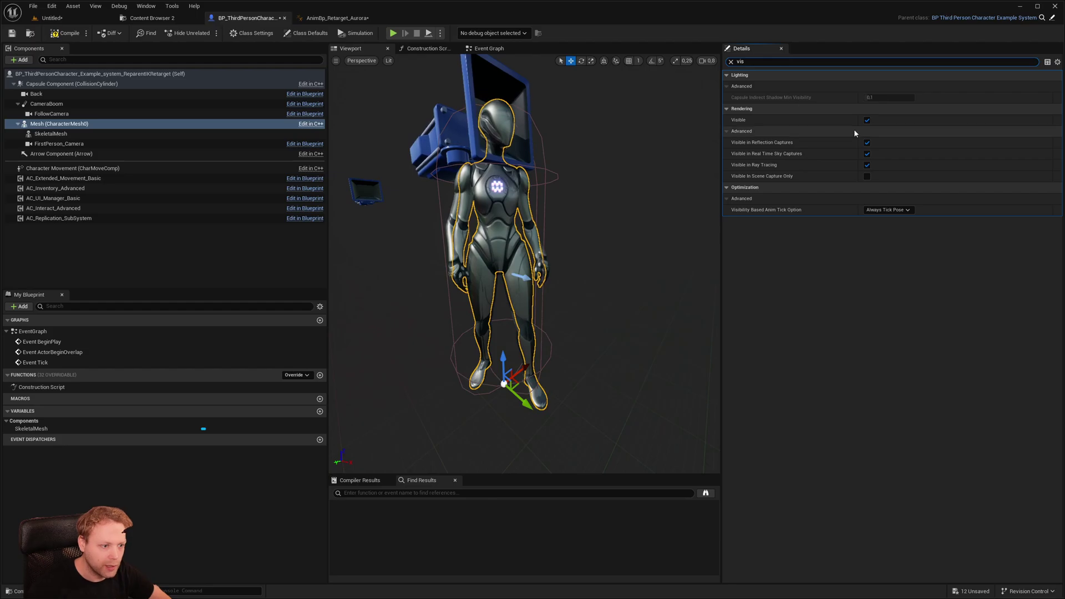
{"action": "left_click", "coordinate": [867, 120]}
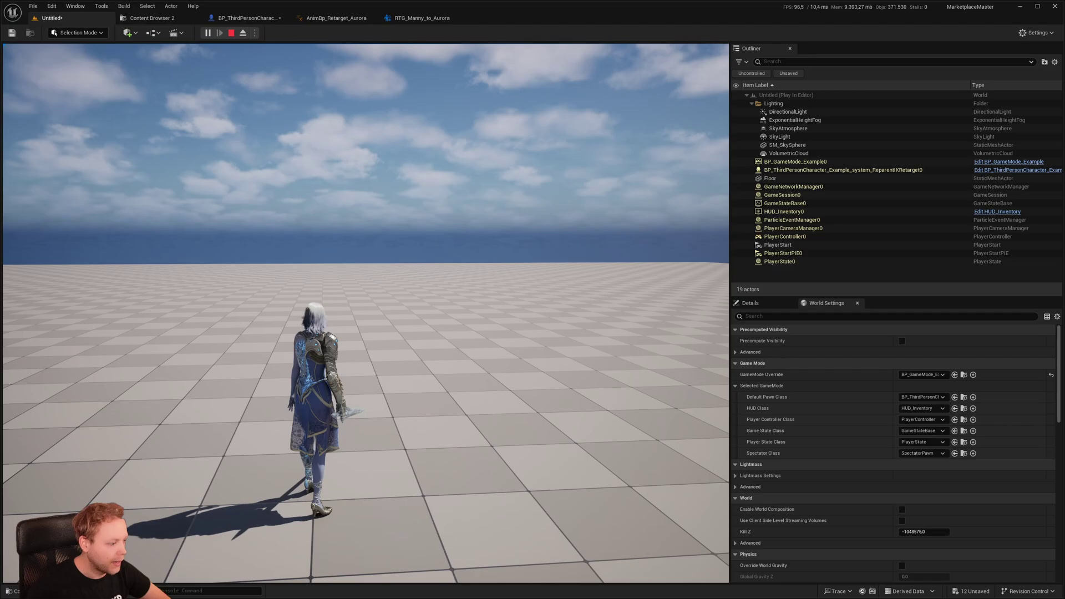
Run Aurora around with the A and W keys to test the retargeted animations, then stop the session with Esc.
{"action": "key", "text": "a"}
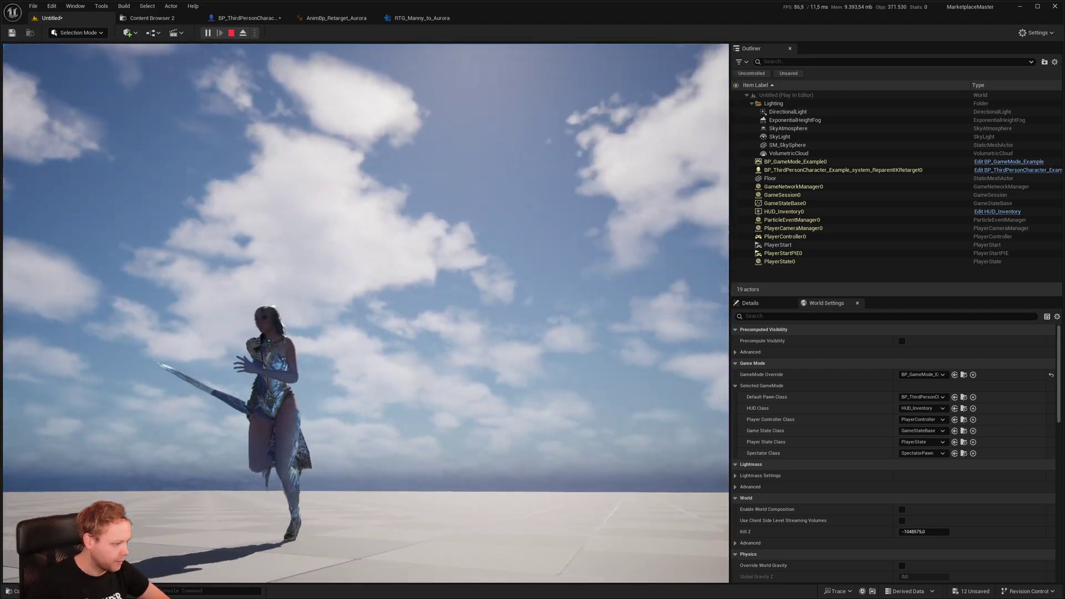
{"action": "key", "text": "w"}
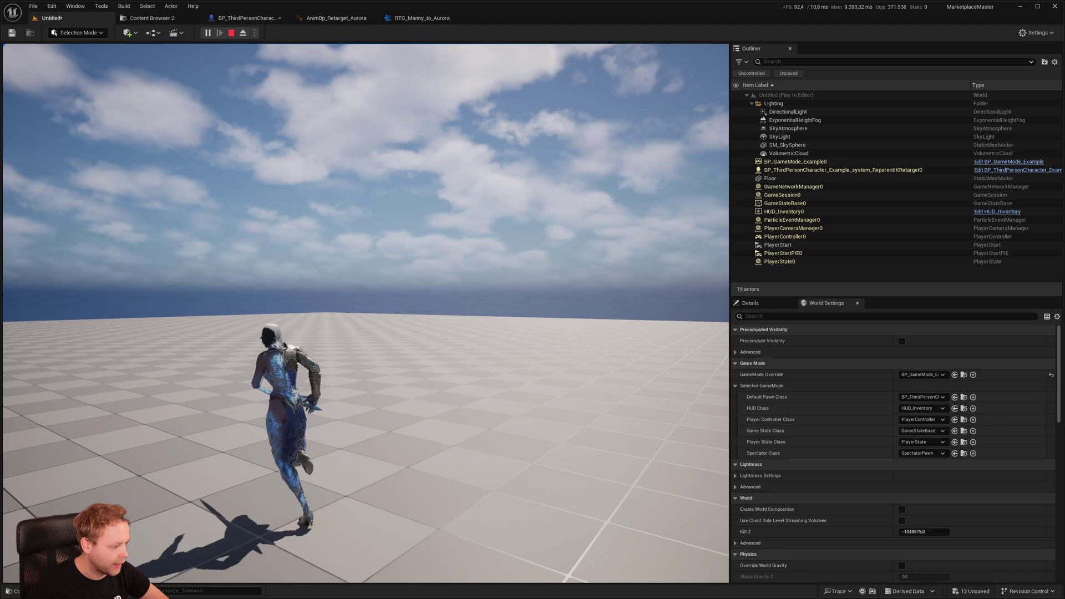
{"action": "key", "text": "a"}
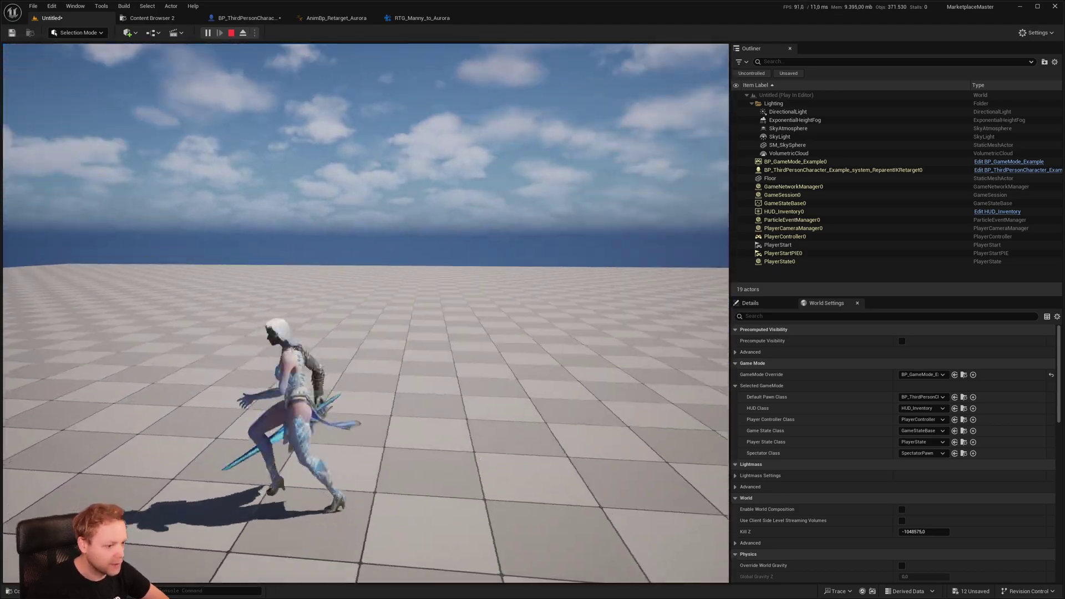
{"action": "key", "text": "w"}
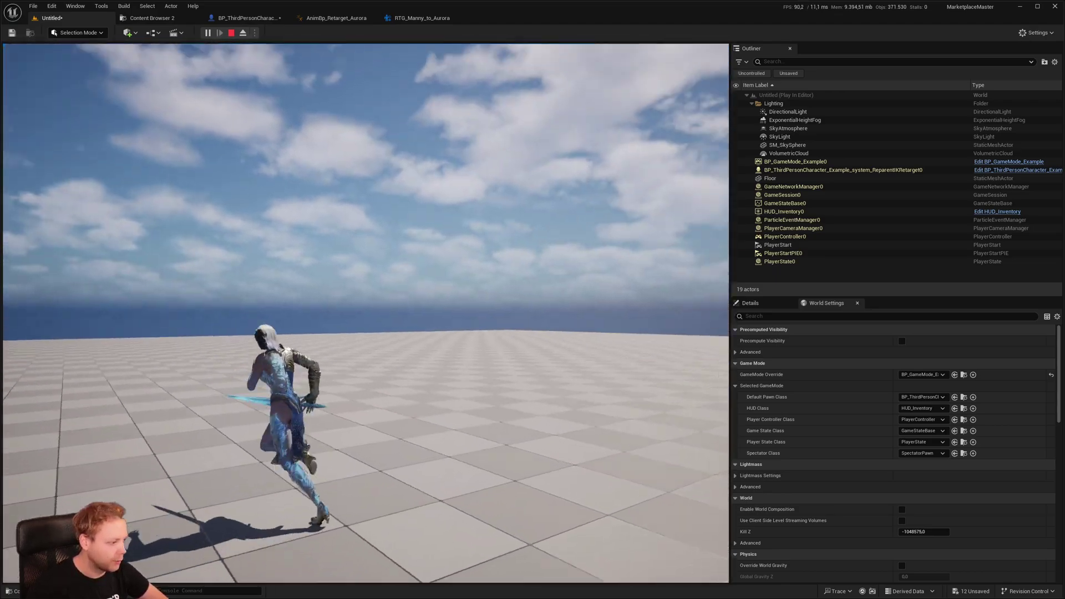
{"action": "key", "text": "w"}
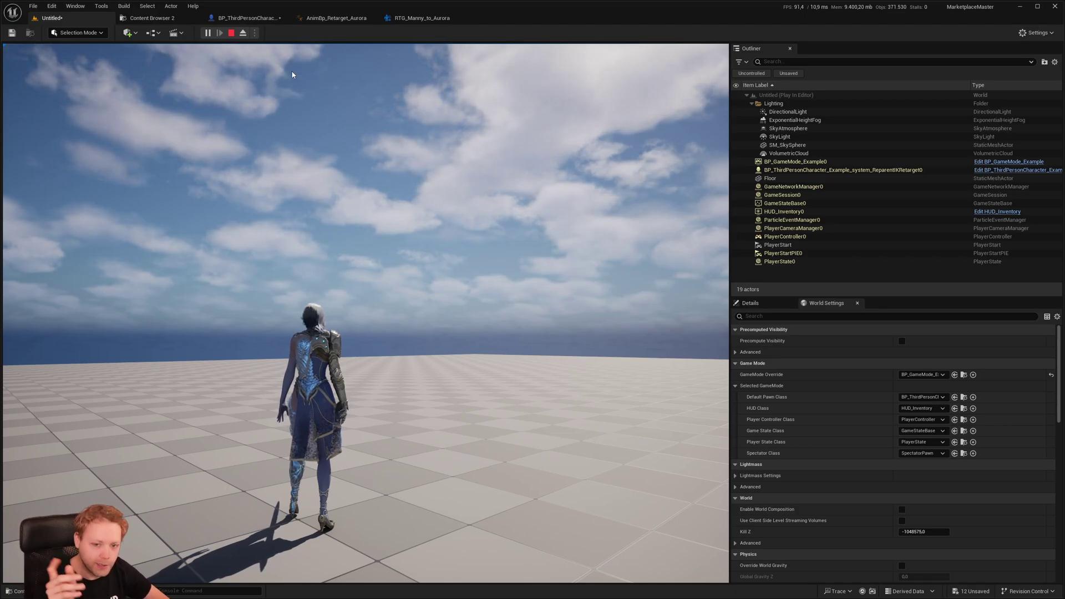
{"action": "key", "text": "Escape"}
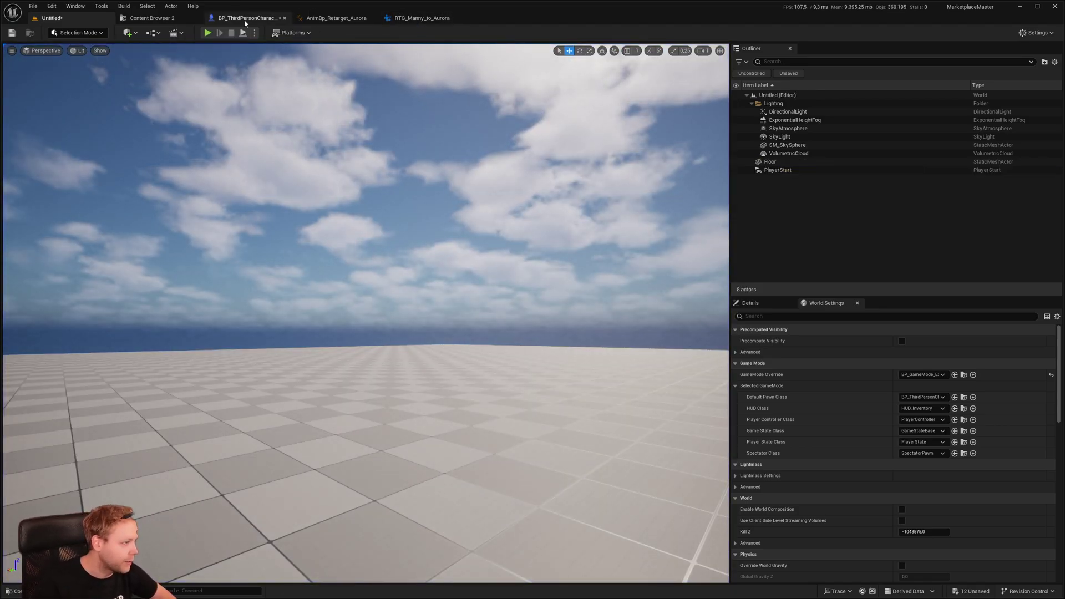
Inspect the hidden Quinn mesh's M_Full_Opacity material and its zero constant feeding opacity.
{"action": "left_click", "coordinate": [245, 18]}
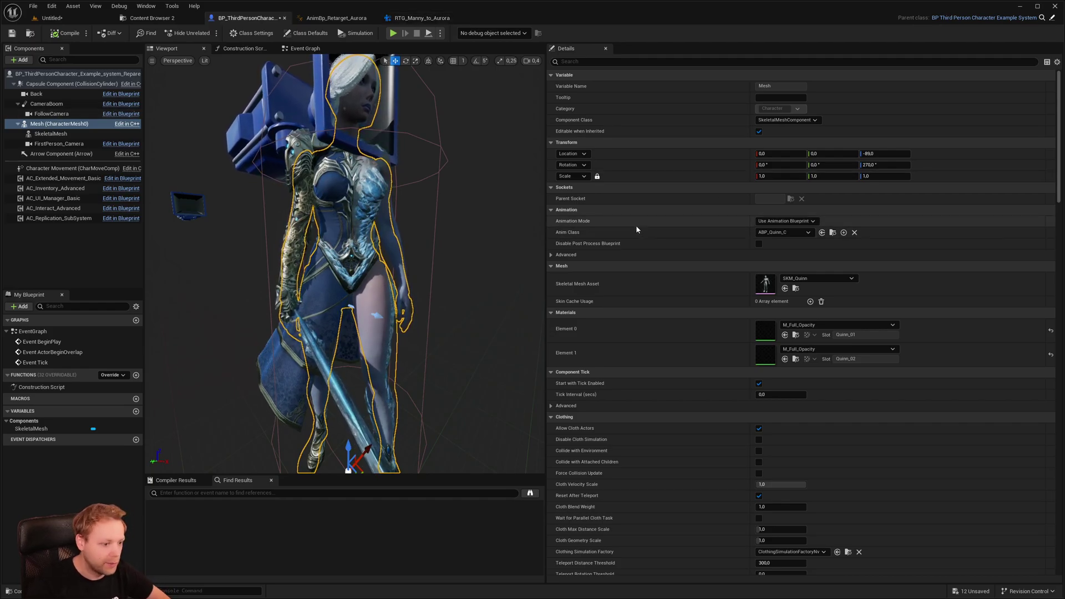
{"action": "left_click_drag", "start_coordinate": [424, 284], "coordinate": [411, 266]}
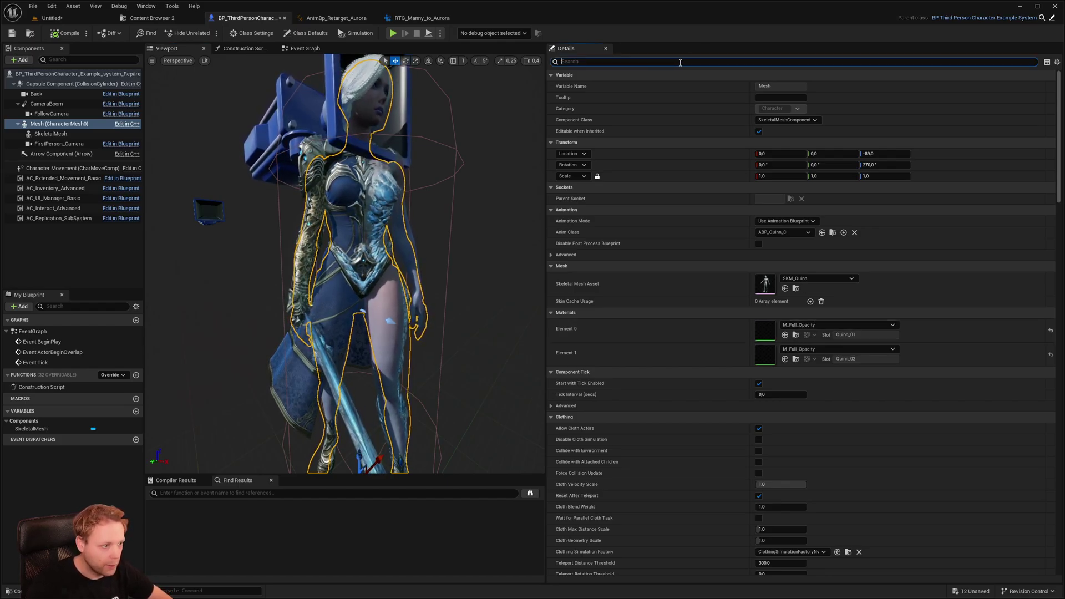
{"action": "double_click", "coordinate": [770, 333]}
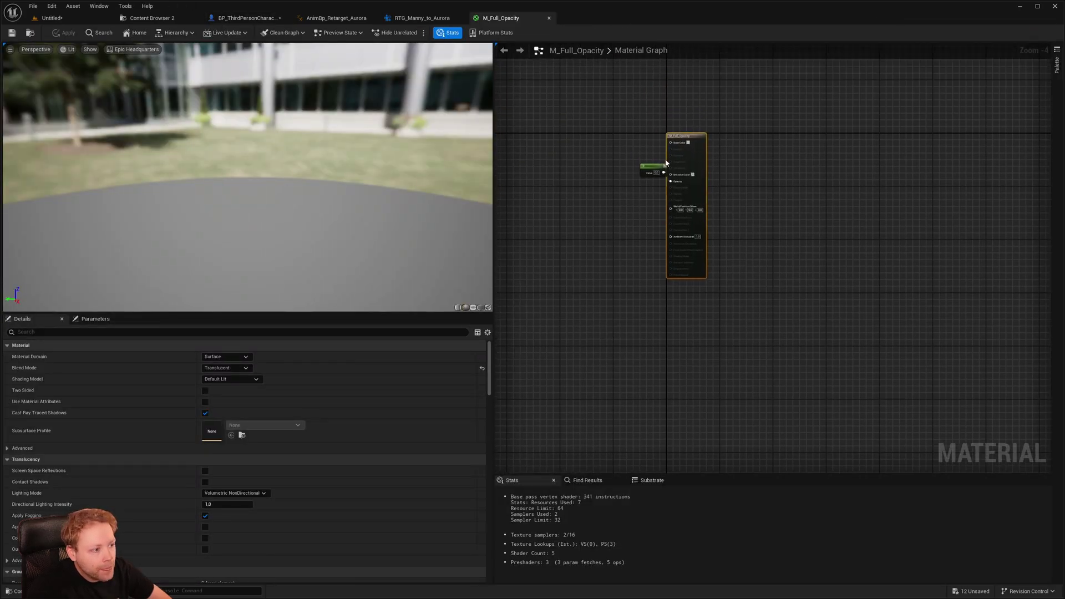
{"action": "left_click", "coordinate": [610, 186]}
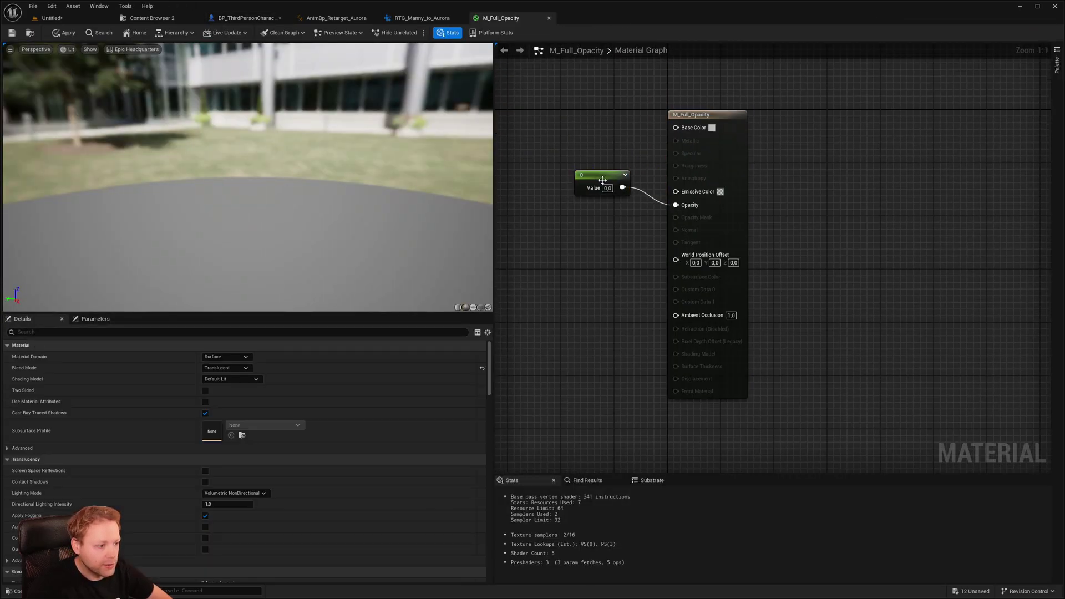
{"action": "left_click_drag", "start_coordinate": [603, 193], "coordinate": [603, 216]}
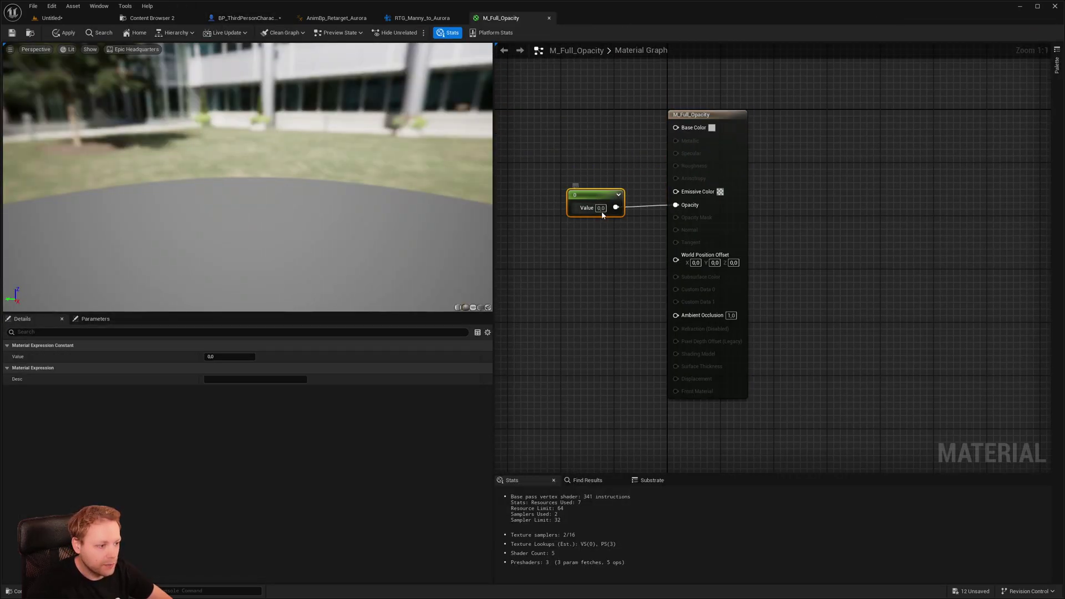
Check the RTG_Manny_to_Aurora and AnimBp_Retarget_Aurora tabs, then search and clear 'visi' in blueprint Details.
{"action": "left_click", "coordinate": [415, 19]}
{"action": "left_click", "coordinate": [351, 18]}
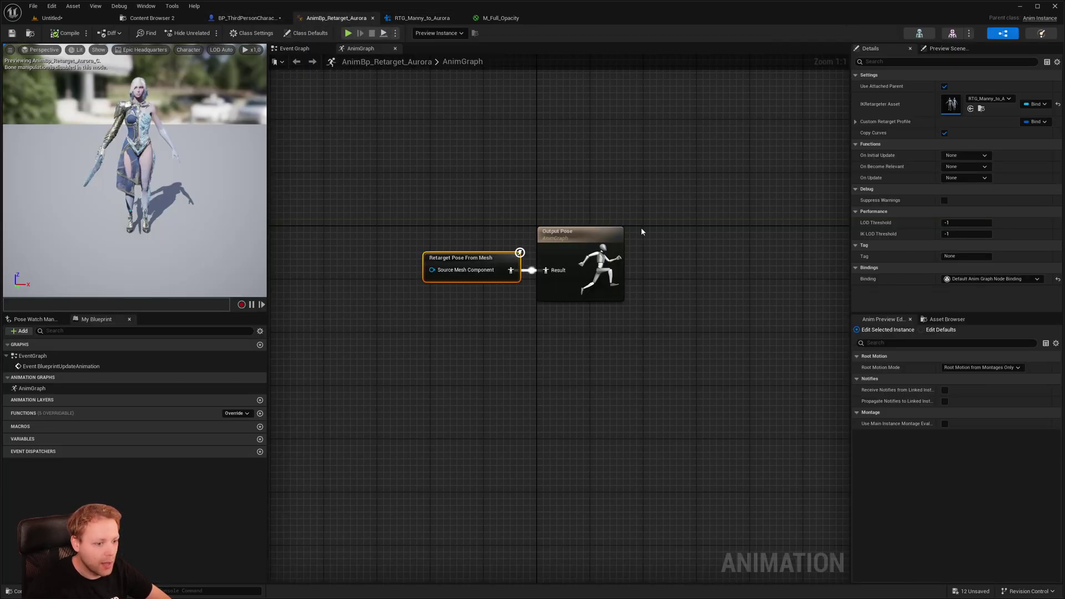
{"action": "left_click", "coordinate": [247, 18]}
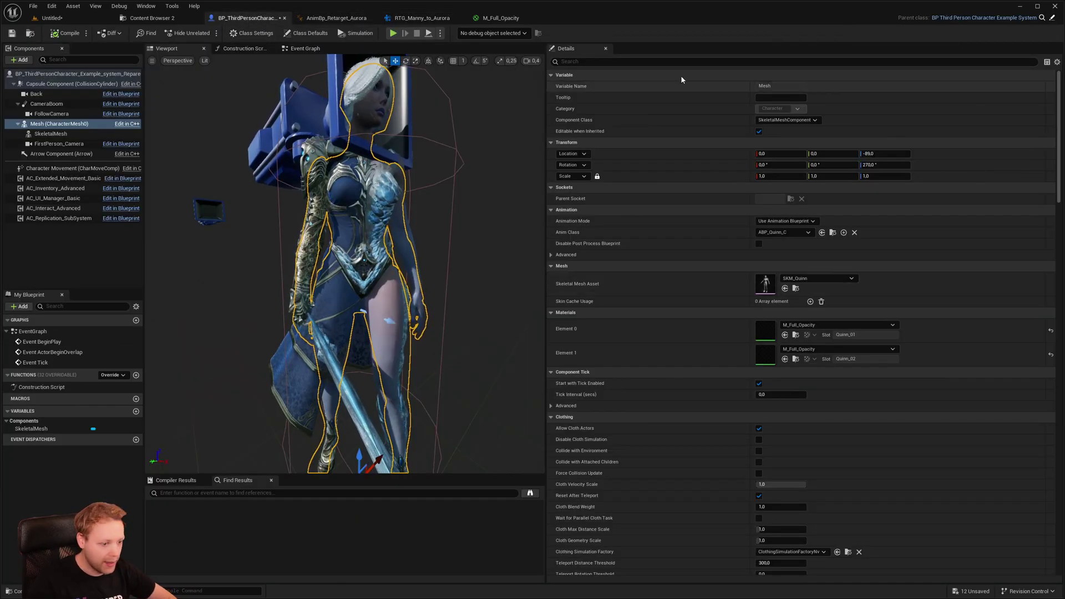
{"action": "type", "text": "visi"}
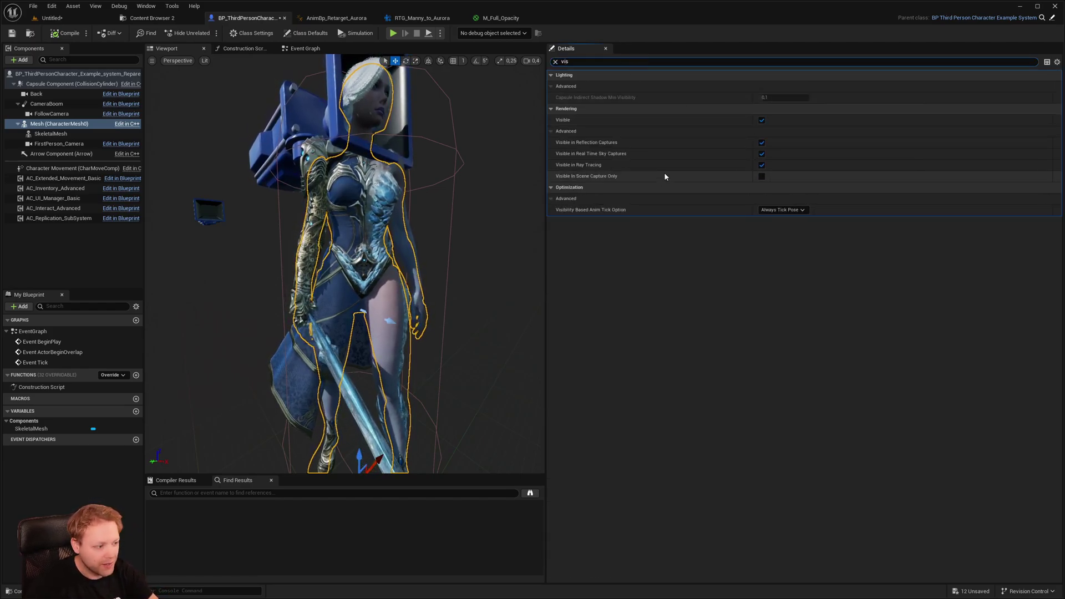
{"action": "key", "text": "BackSpace"}
{"action": "key", "text": "BackSpace"}
{"action": "key", "text": "BackSpace"}
Play-test Aurora running in the level, then stop and return to the character blueprint.
{"action": "left_click", "coordinate": [51, 18]}
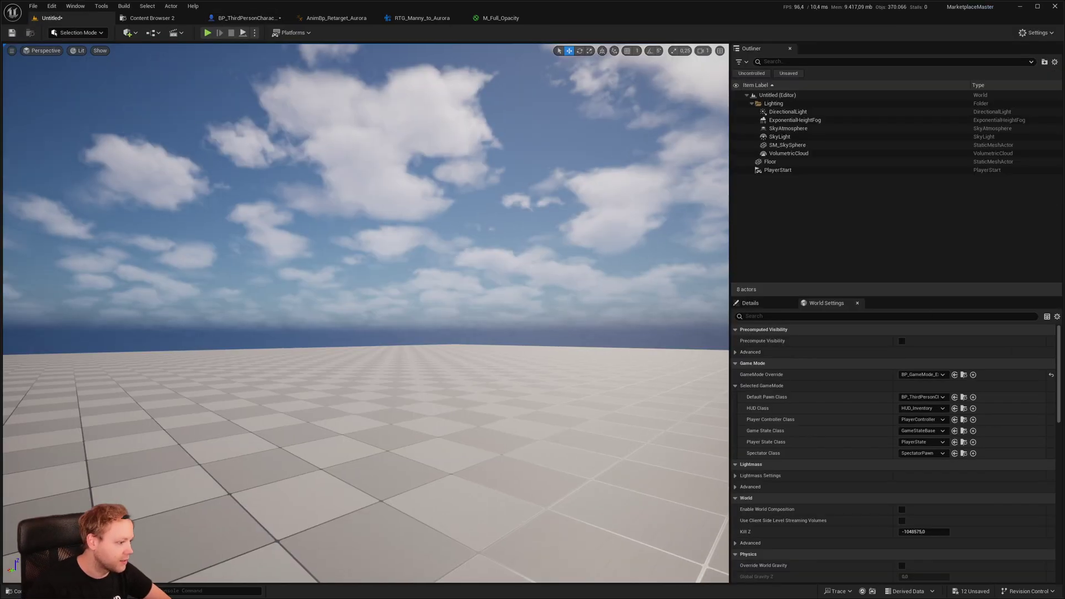
{"action": "left_click", "coordinate": [207, 32]}
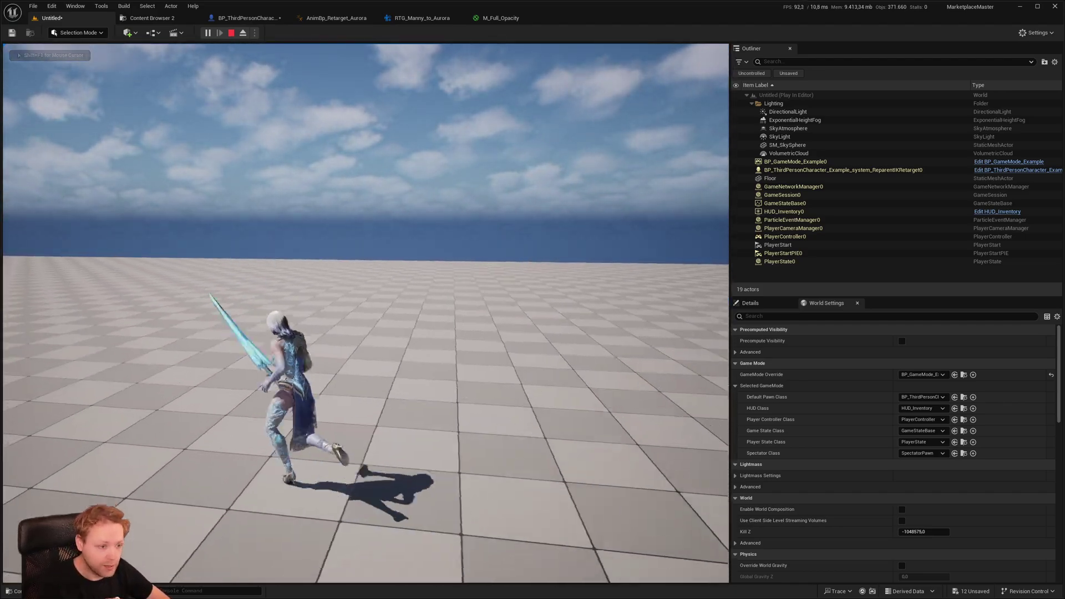
{"action": "key", "text": "shift+F1"}
{"action": "key", "text": "Escape"}
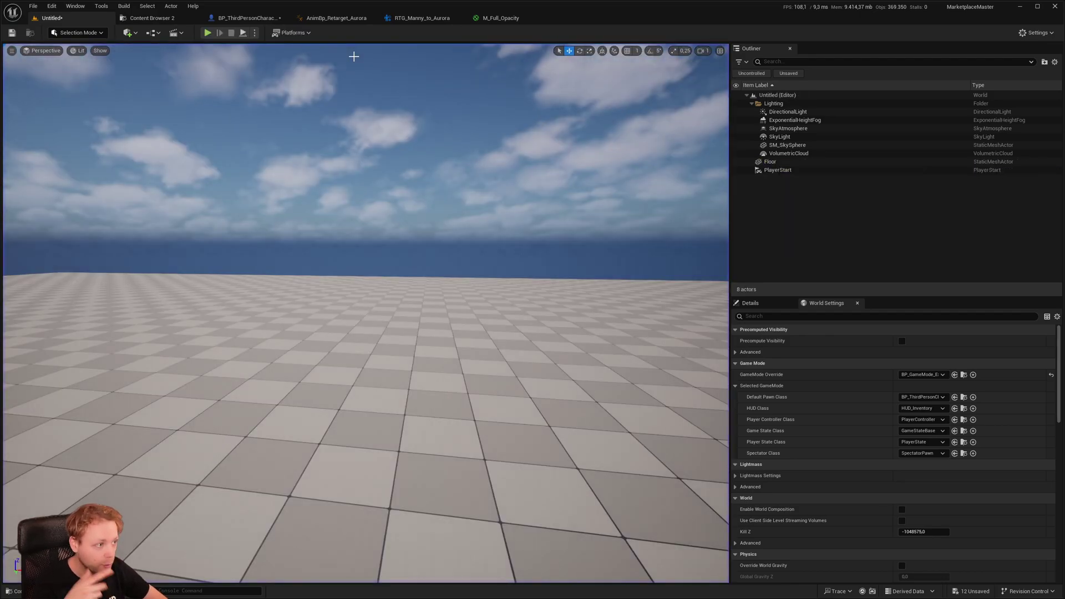
{"action": "left_click", "coordinate": [407, 22]}
{"action": "left_click", "coordinate": [262, 20]}
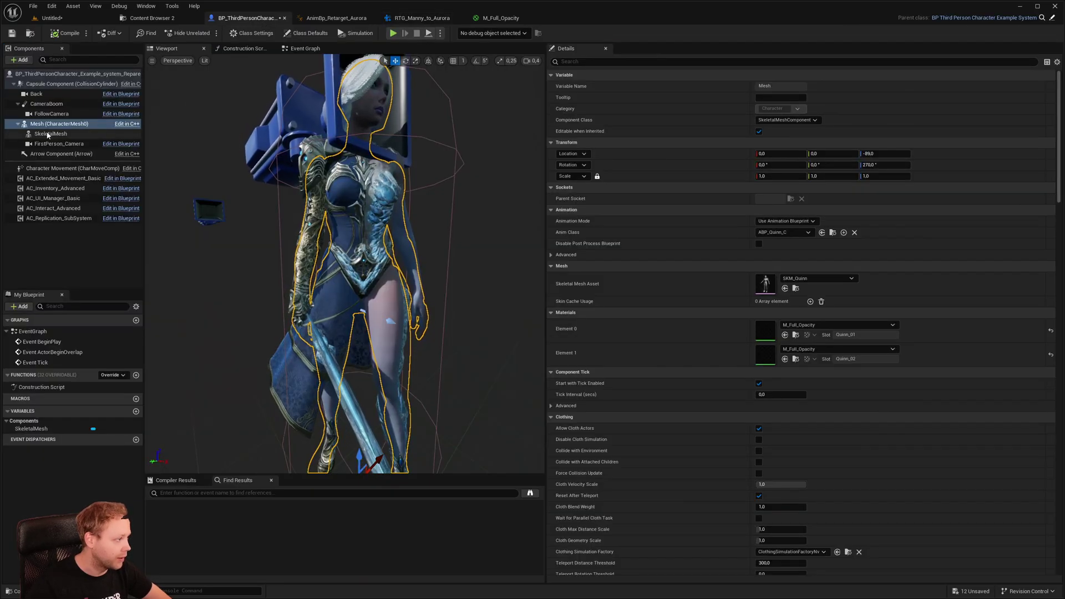